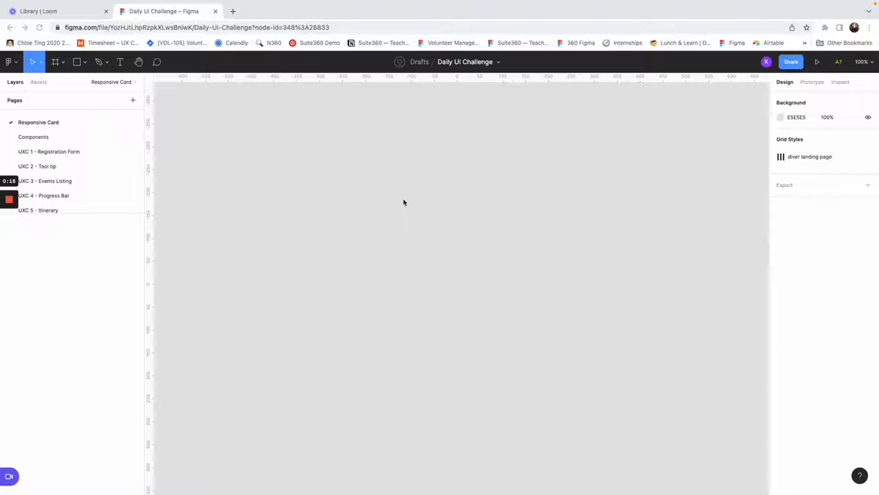
Draw a rectangle about 197 × 172 on the empty Responsive Card page
{"action": "left_click", "coordinate": [77, 64]}
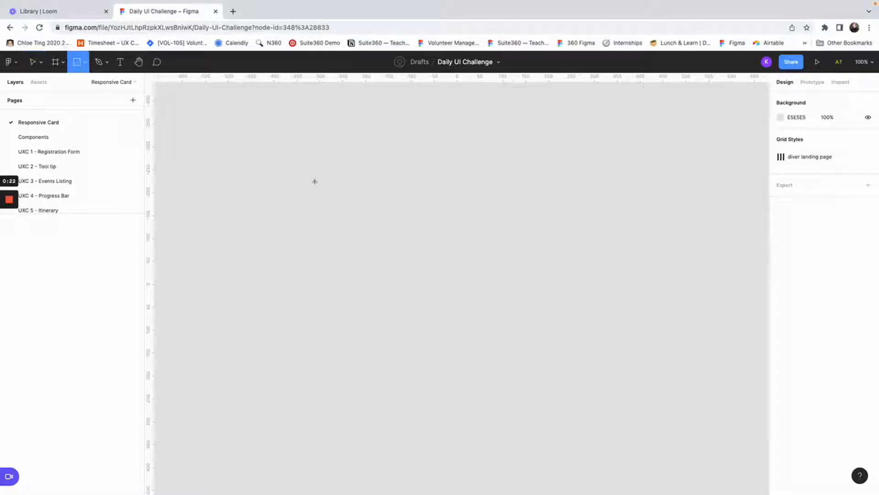
{"action": "left_click_drag", "start_coordinate": [315, 181], "coordinate": [405, 263]}
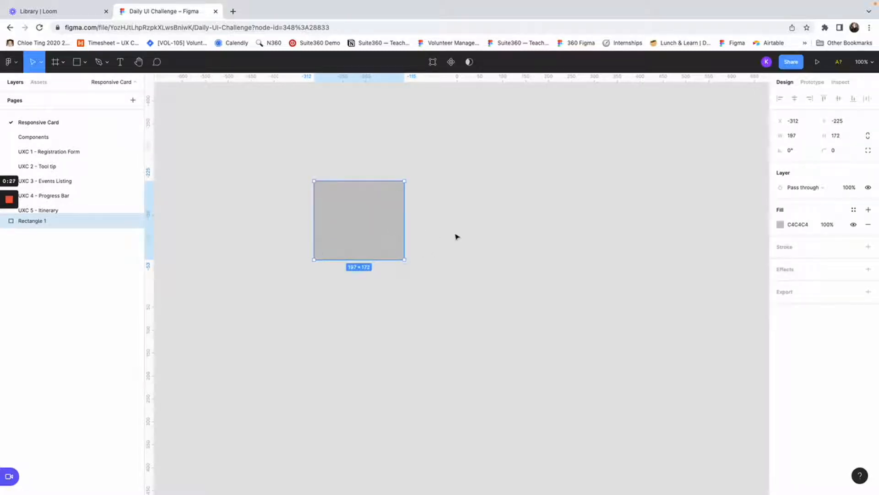
{"action": "left_click", "coordinate": [456, 235]}
Fill the rectangle with the Unsplash plugin's photo of a dog in a yellow hoodie, searching for "pets"
{"action": "right_click", "coordinate": [343, 218]}
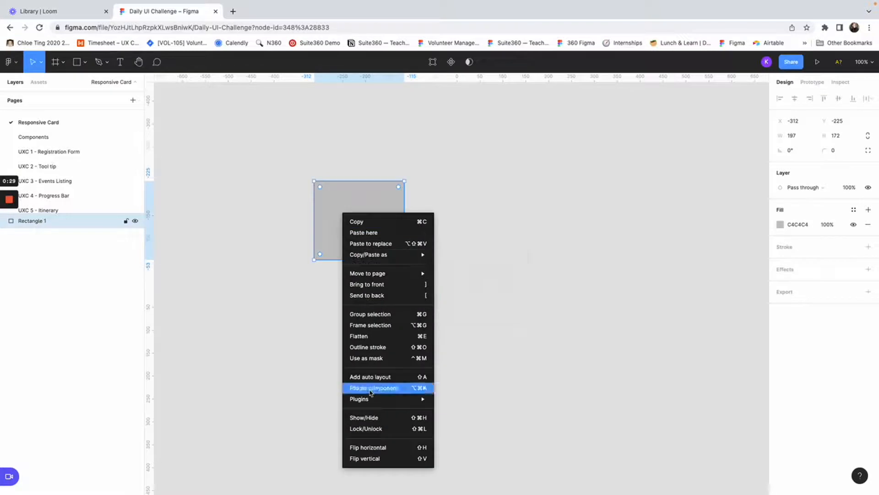
{"action": "mouse_move", "coordinate": [373, 399]}
{"action": "left_click", "coordinate": [457, 347]}
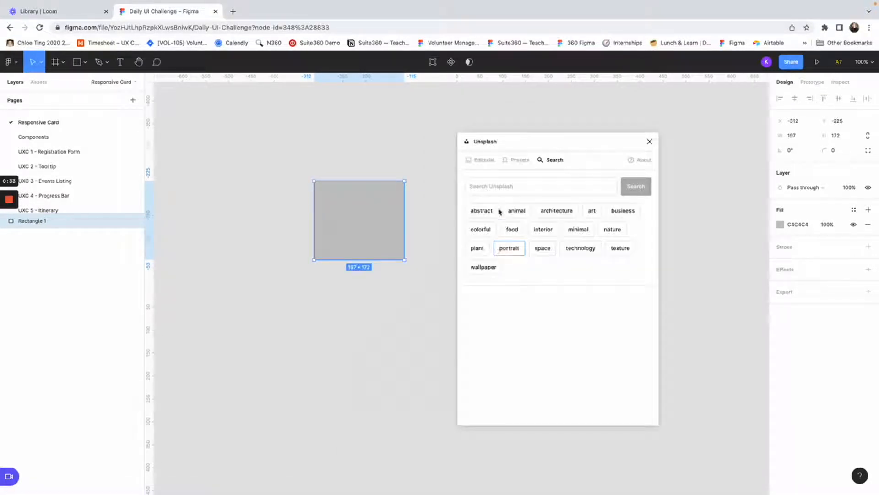
{"action": "left_click", "coordinate": [495, 187]}
{"action": "type", "text": "pets"}
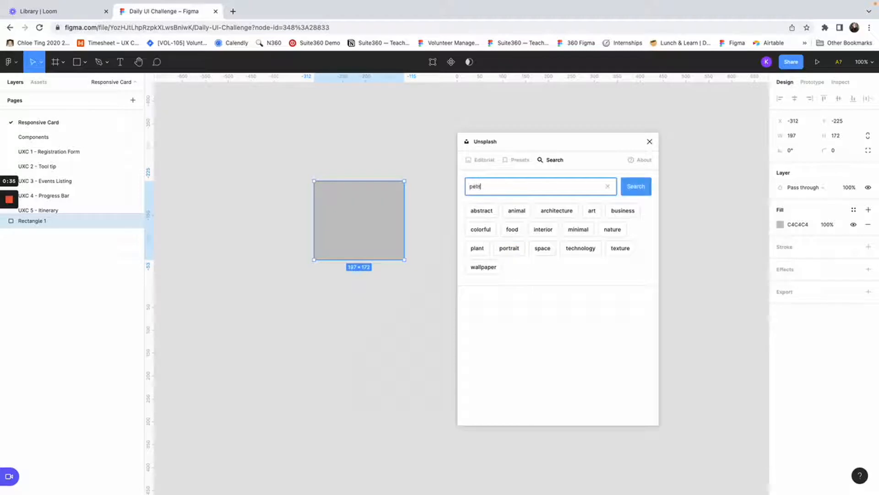
{"action": "key", "text": "Return"}
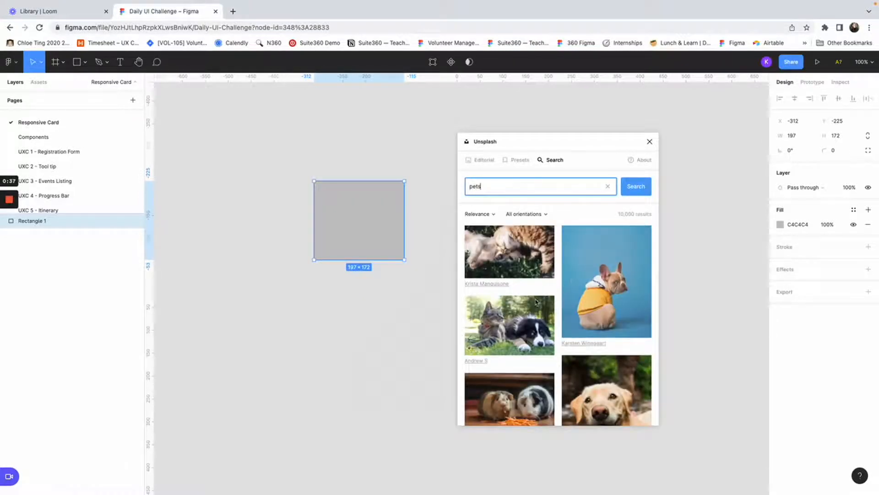
{"action": "left_click", "coordinate": [638, 280]}
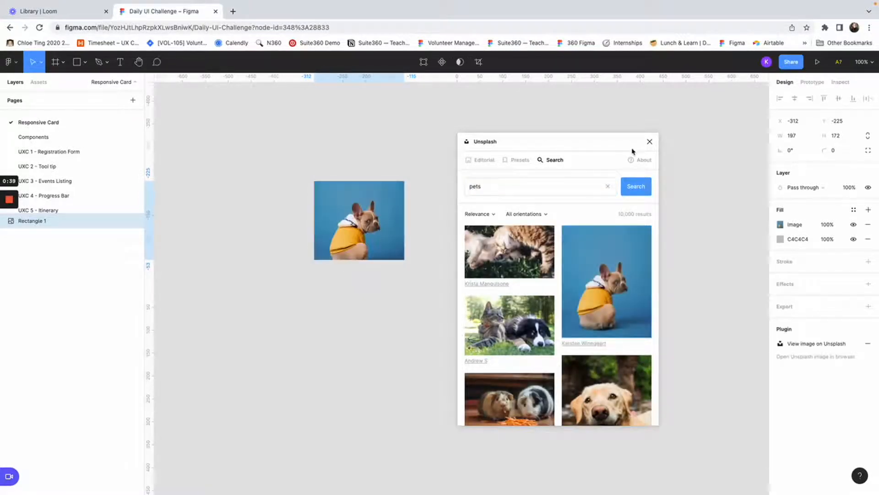
{"action": "left_click", "coordinate": [650, 141]}
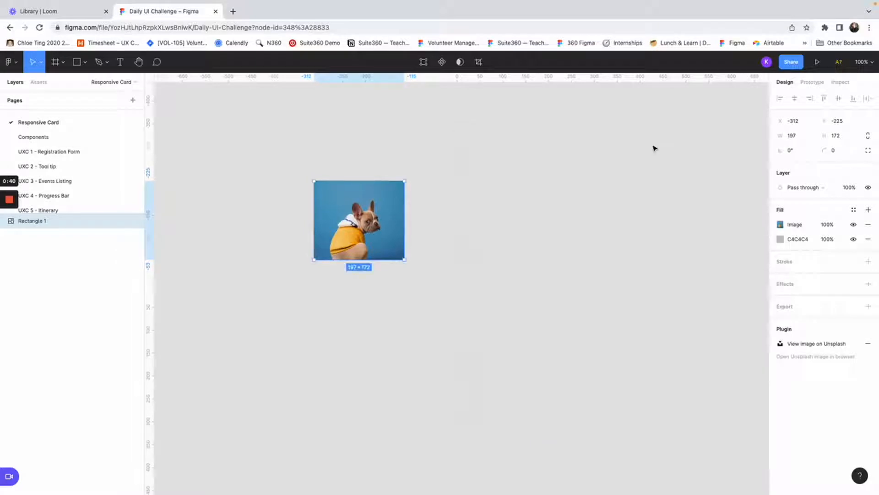
Add the heading text "Dogs" above the image at font size 24
{"action": "left_click", "coordinate": [281, 186]}
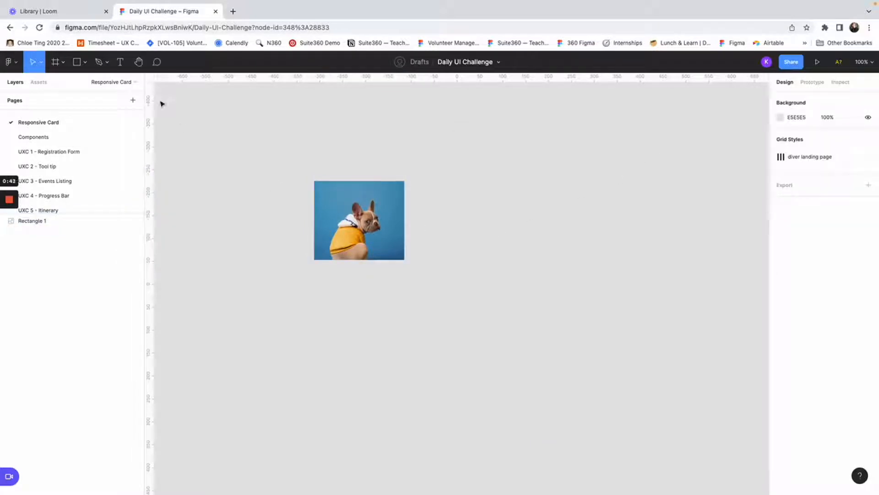
{"action": "left_click", "coordinate": [120, 62]}
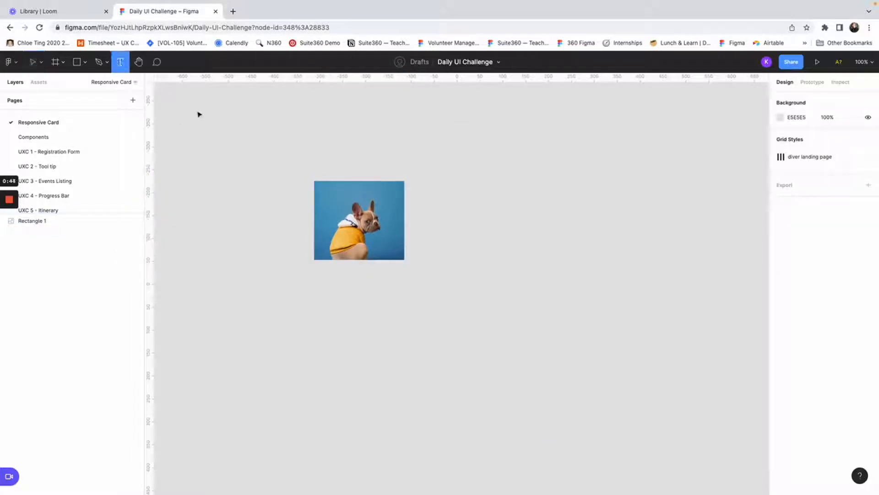
{"action": "left_click", "coordinate": [313, 162]}
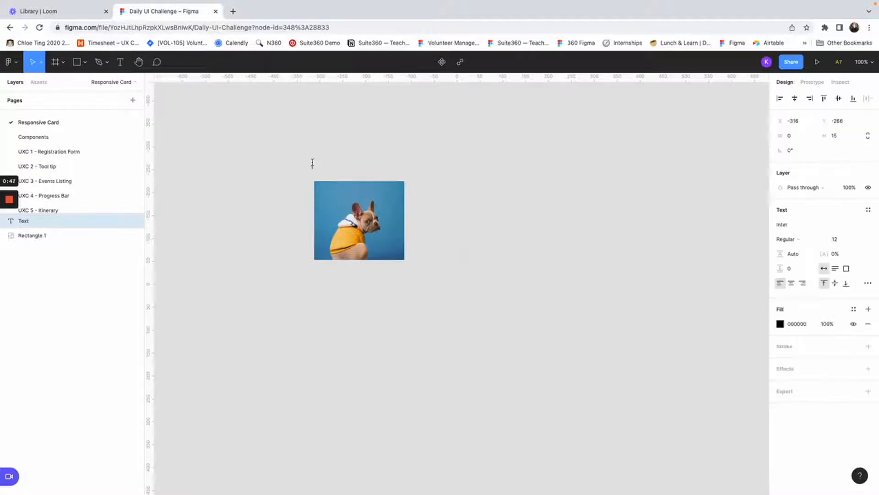
{"action": "left_click", "coordinate": [859, 239]}
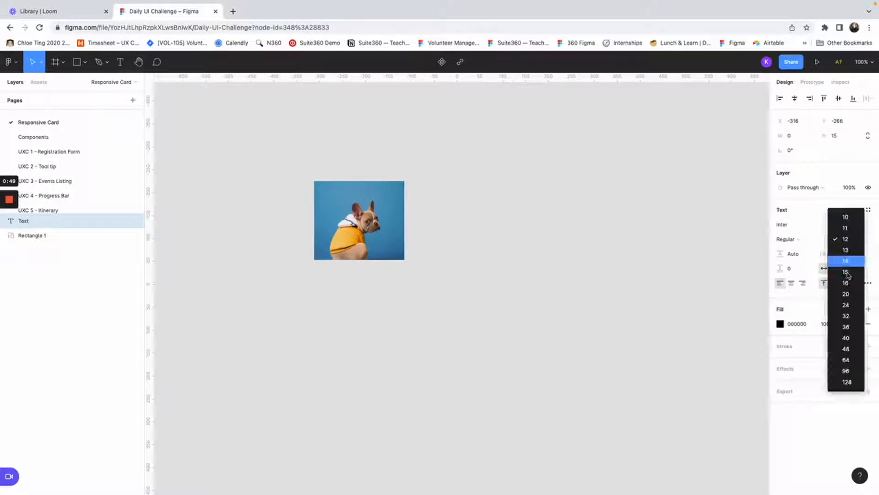
{"action": "left_click", "coordinate": [847, 305]}
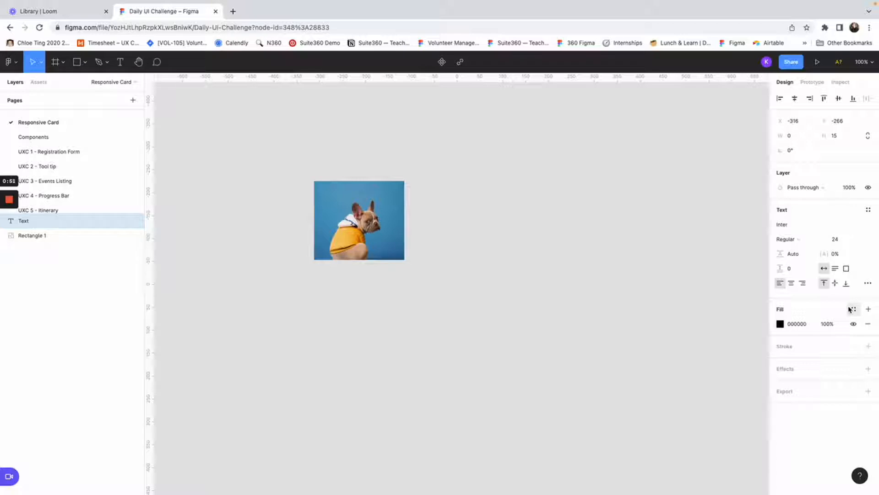
{"action": "type", "text": "Dogs"}
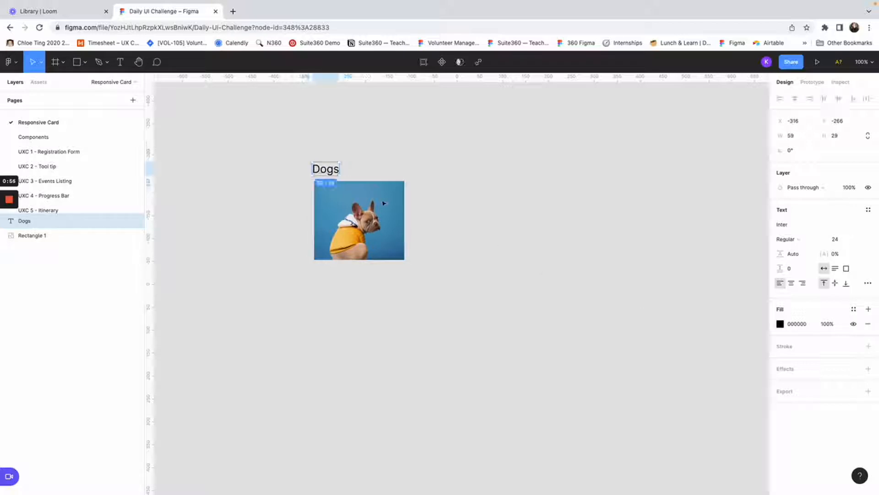
{"action": "key", "text": "Escape"}
Duplicate the heading, place the copy below the image aligned to its left edge, and set its font size to 16
{"action": "key", "text": "ctrl+d"}
{"action": "left_click_drag", "start_coordinate": [322, 172], "coordinate": [325, 274]}
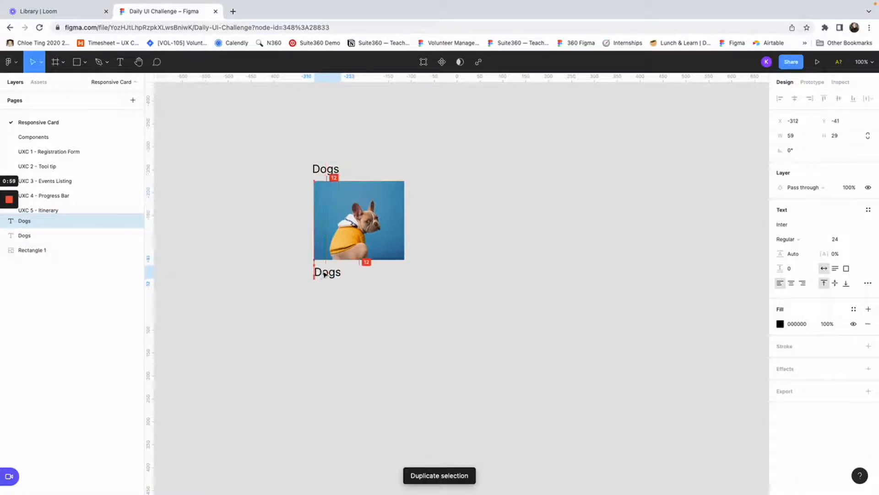
{"action": "double_click", "coordinate": [325, 273]}
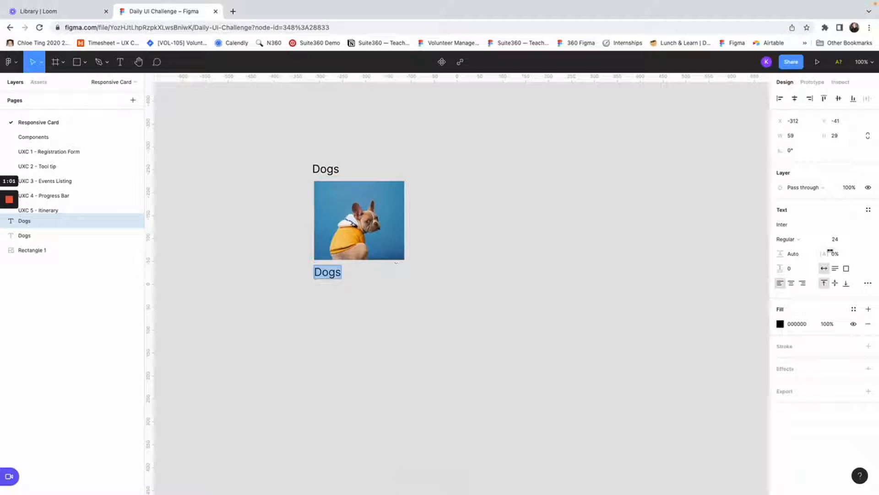
{"action": "left_click", "coordinate": [856, 239]}
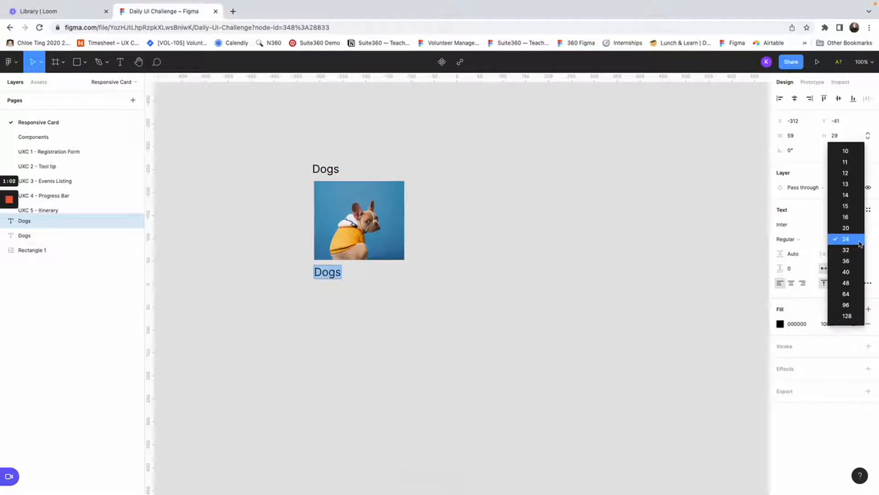
{"action": "left_click", "coordinate": [847, 217]}
Extend the text below the image into a long line by pasting the word "Dogs" repeatedly
{"action": "double_click", "coordinate": [325, 270]}
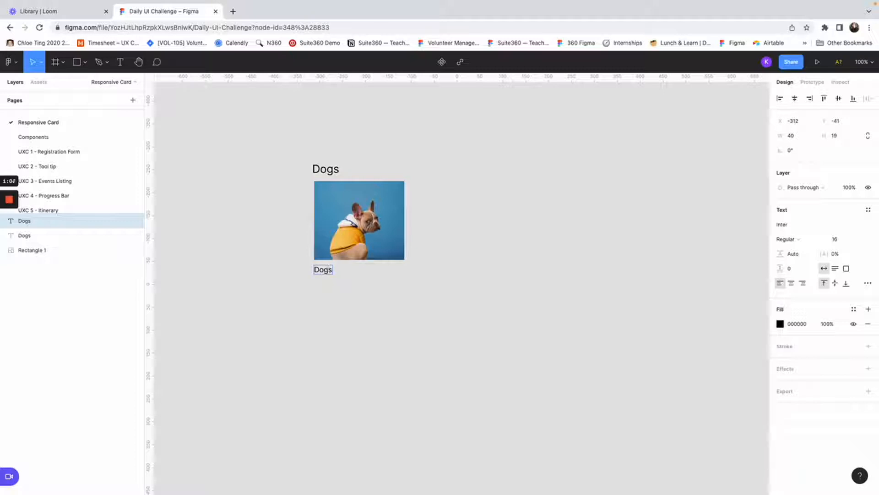
{"action": "double_click", "coordinate": [330, 270]}
{"action": "key", "text": "Right"}
{"action": "key", "text": "ctrl+v"}
{"action": "key", "text": "ctrl+v"}
{"action": "key", "text": "ctrl+v"}
{"action": "key", "text": "ctrl+v"}
{"action": "key", "text": "ctrl+v"}
{"action": "key", "text": "ctrl+v"}
{"action": "key", "text": "ctrl+v"}
{"action": "key", "text": "ctrl+v"}
{"action": "key", "text": "ctrl+v"}
{"action": "key", "text": "ctrl+v"}
{"action": "key", "text": "ctrl+v"}
{"action": "key", "text": "ctrl+v"}
{"action": "key", "text": "ctrl+v"}
{"action": "key", "text": "ctrl+v"}
{"action": "key", "text": "ctrl+v"}
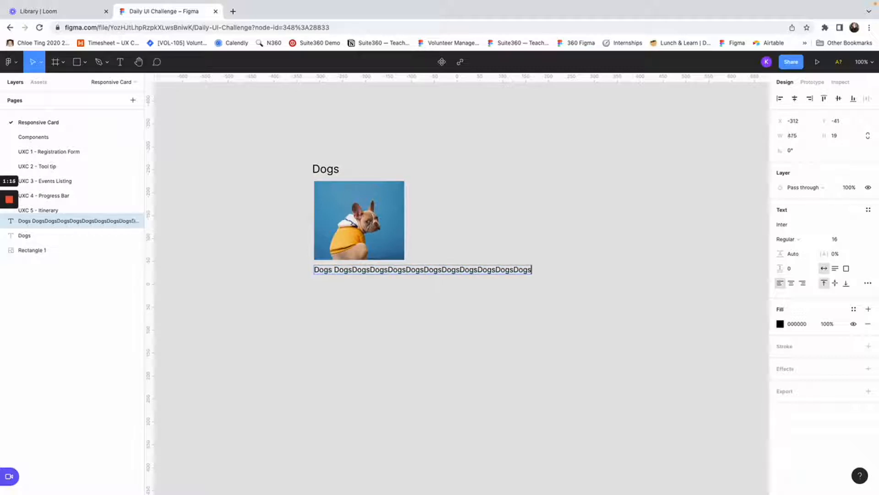
{"action": "key", "text": "Escape"}
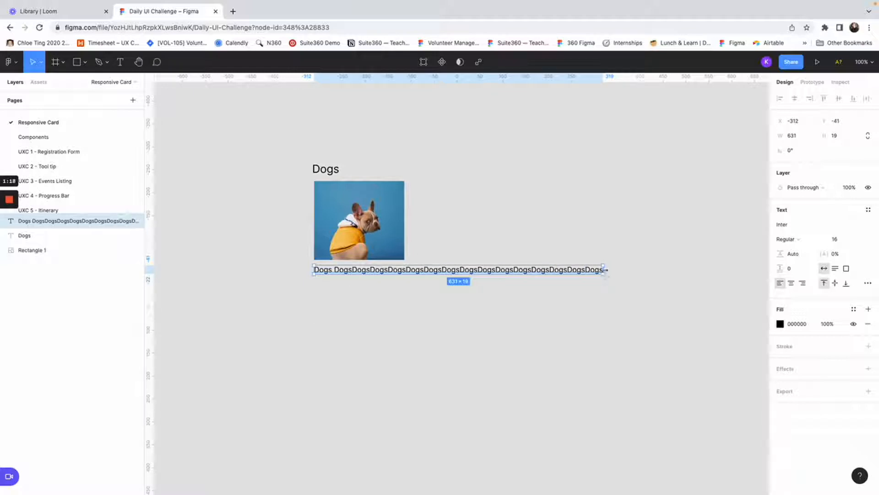
Narrow the description text to the image's width of 197 and delete the space after its first "Dogs"
{"action": "left_click_drag", "start_coordinate": [607, 270], "coordinate": [404, 271]}
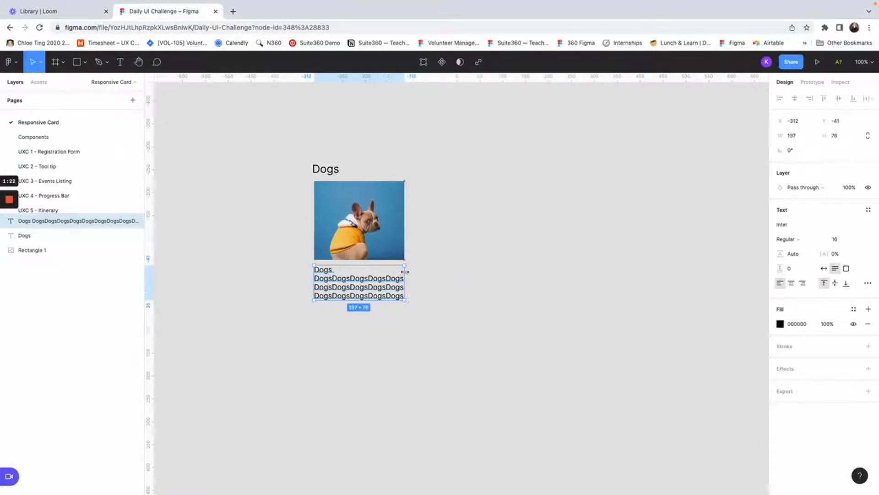
{"action": "key", "text": "Escape"}
{"action": "double_click", "coordinate": [323, 280]}
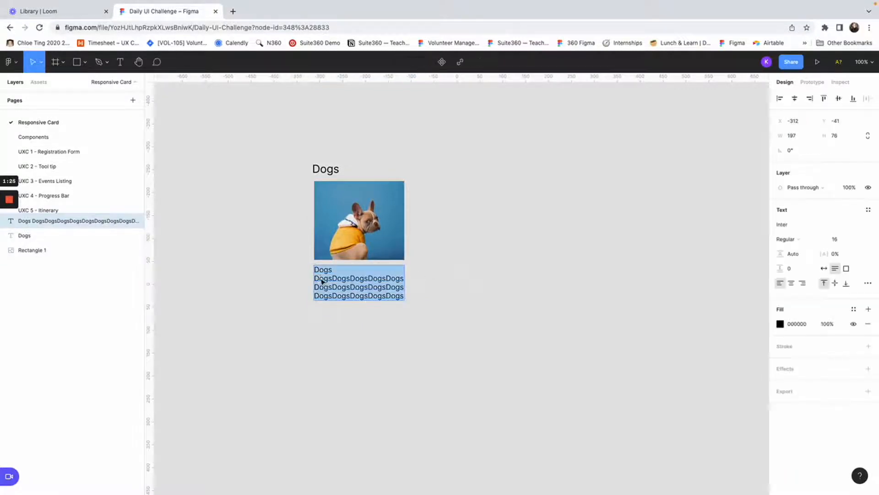
{"action": "left_click", "coordinate": [315, 278]}
{"action": "key", "text": "BackSpace"}
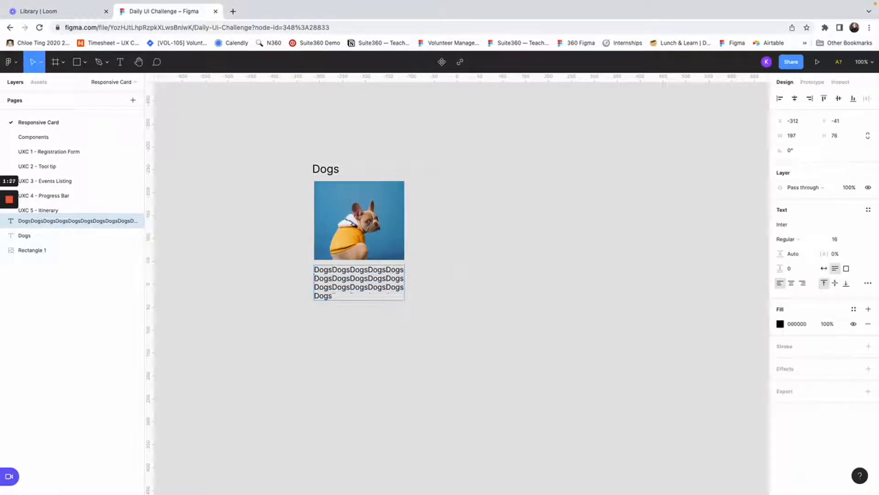
{"action": "key", "text": "Escape"}
{"action": "left_click", "coordinate": [235, 222]}
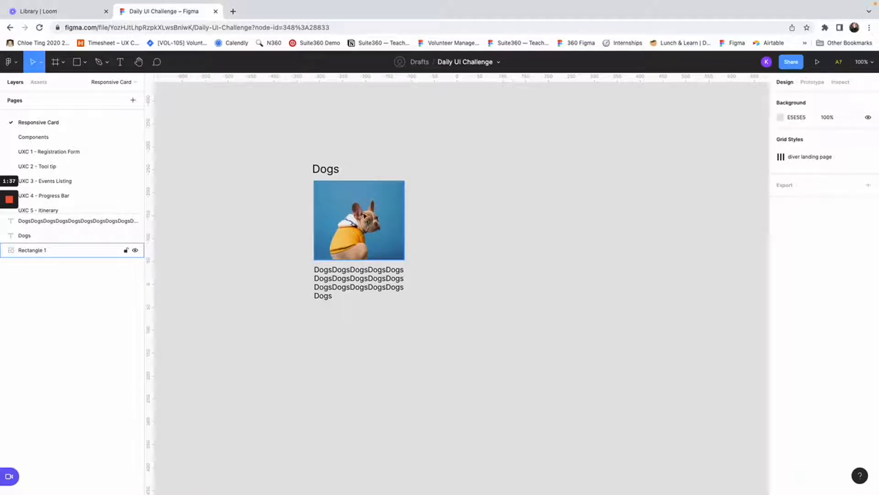
Combine the heading, image and description into one vertical auto layout frame
{"action": "left_click", "coordinate": [334, 173]}
{"action": "left_click", "coordinate": [341, 201], "text": "shift"}
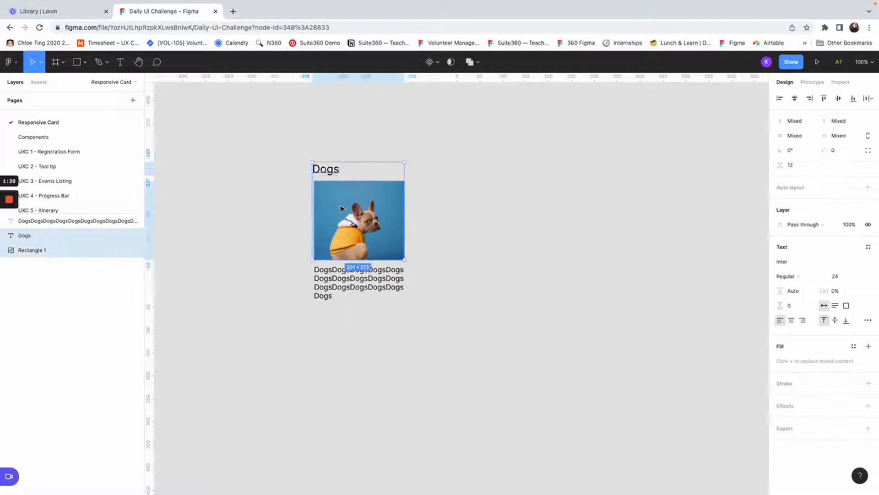
{"action": "left_click", "coordinate": [330, 278], "text": "shift"}
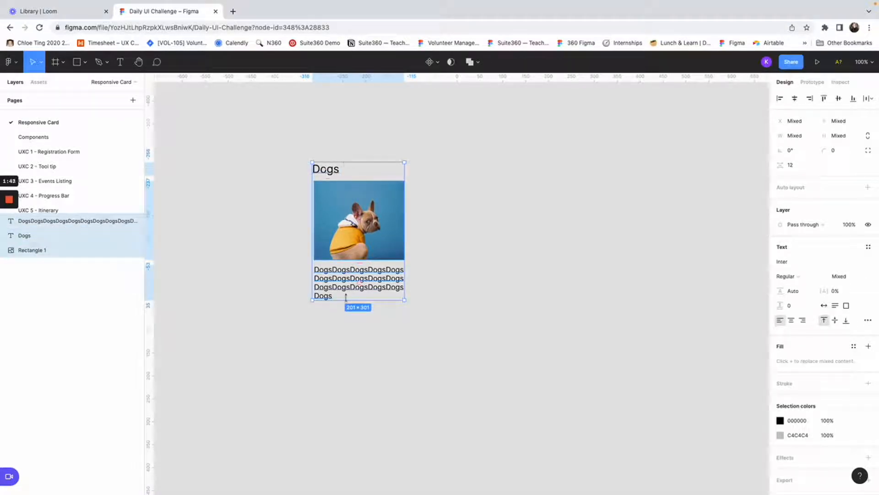
{"action": "key", "text": "shift+a"}
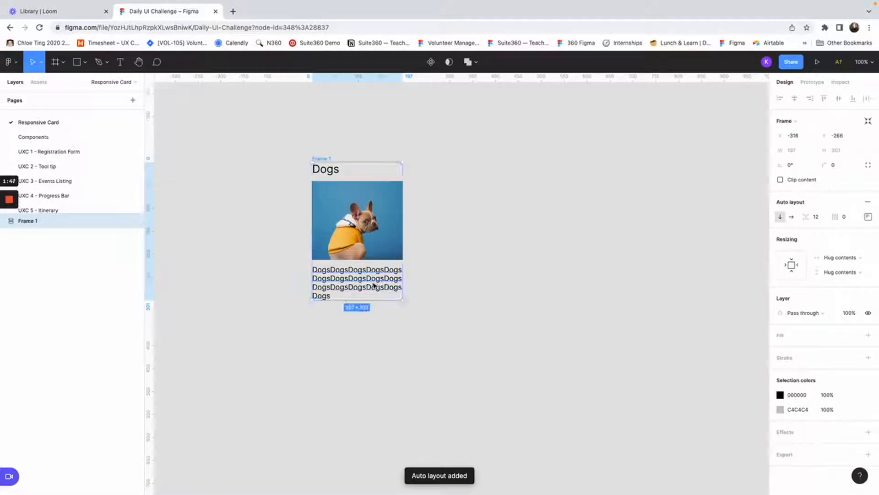
Try to move the description text upward within the auto layout frame
{"action": "left_click", "coordinate": [359, 286]}
{"action": "left_click_drag", "start_coordinate": [359, 284], "coordinate": [356, 262]}
{"action": "left_click", "coordinate": [479, 245]}
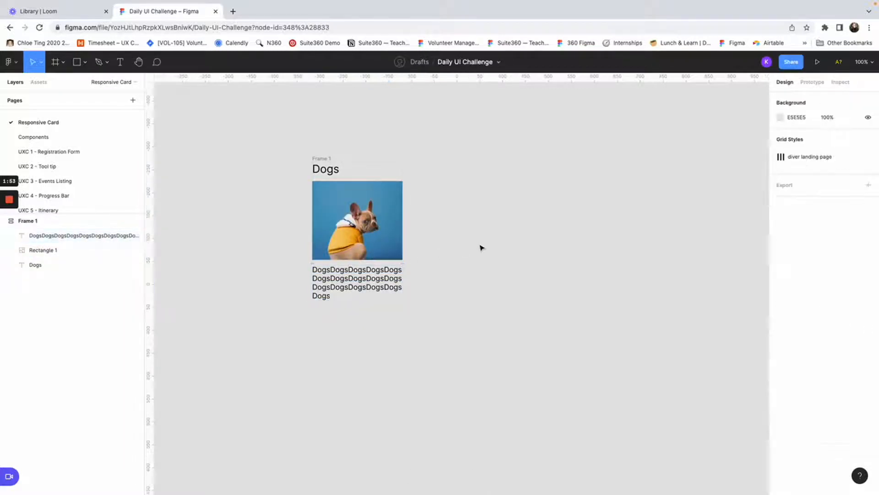
Add a white FFFFFF fill to the card's auto layout frame
{"action": "left_click", "coordinate": [328, 160]}
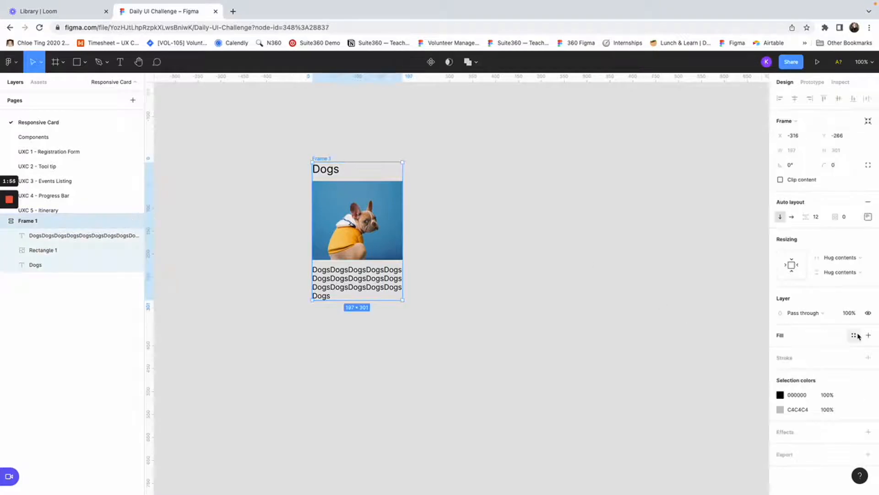
{"action": "left_click", "coordinate": [856, 335]}
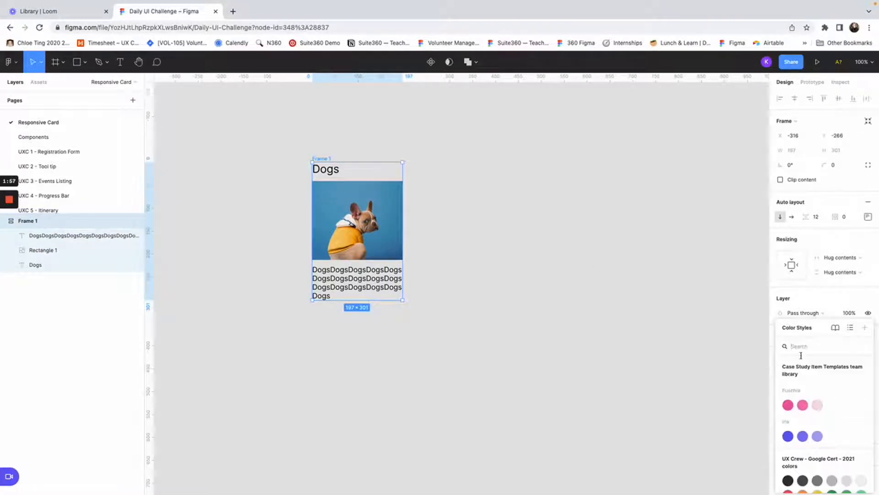
{"action": "left_click", "coordinate": [810, 295]}
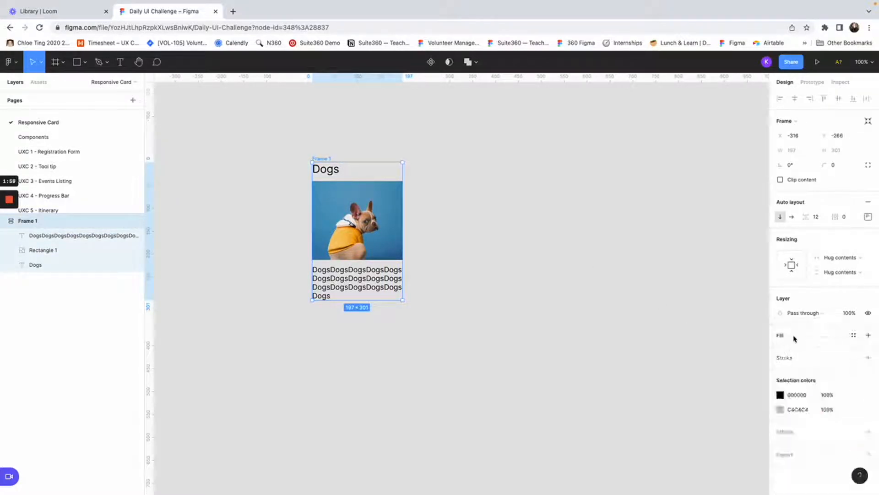
{"action": "left_click", "coordinate": [869, 336]}
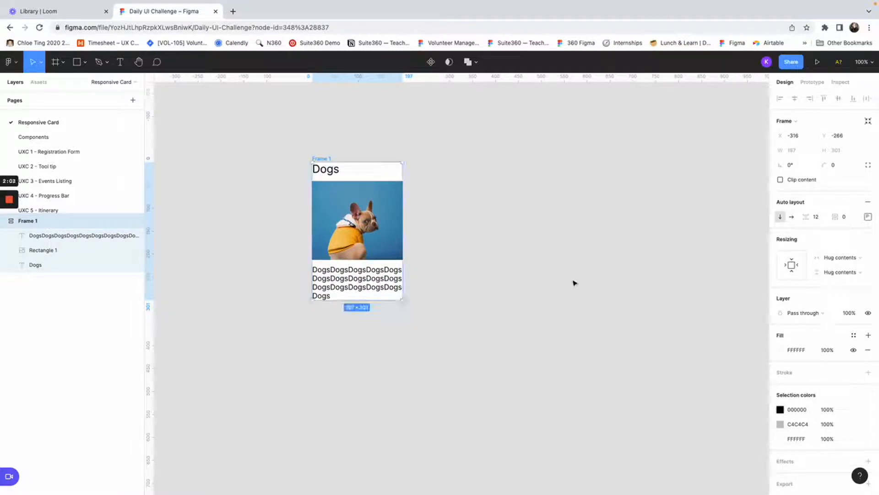
Set the card frame's auto layout padding to 20 on all four sides
{"action": "left_click", "coordinate": [866, 219]}
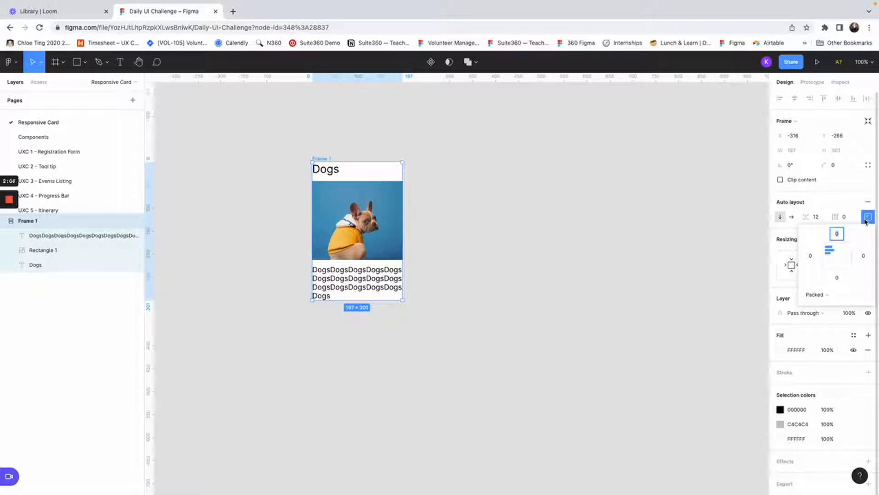
{"action": "left_click", "coordinate": [811, 257]}
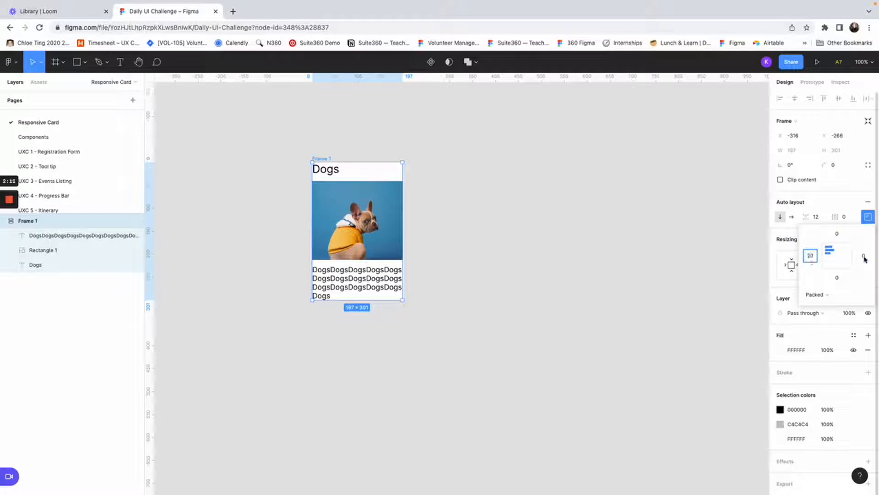
{"action": "left_click", "coordinate": [865, 258]}
{"action": "type", "text": "20"}
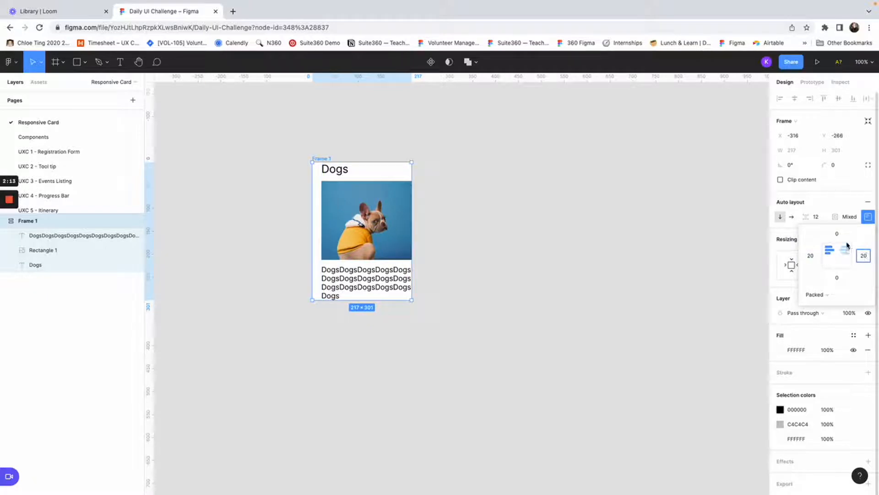
{"action": "left_click", "coordinate": [844, 237]}
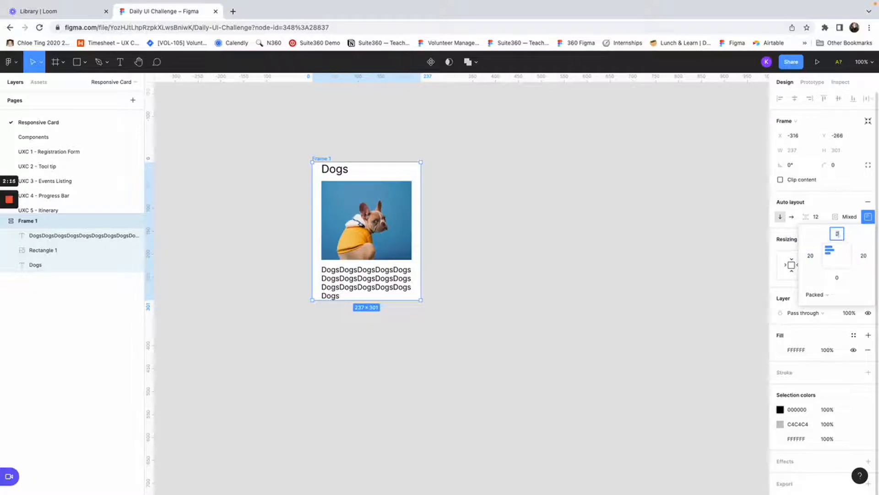
{"action": "type", "text": "20"}
{"action": "left_click", "coordinate": [838, 278]}
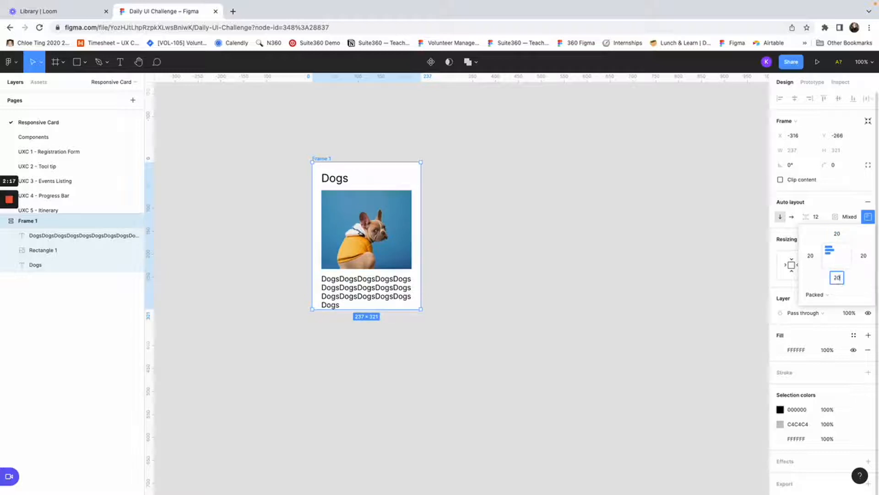
{"action": "type", "text": "20"}
{"action": "key", "text": "Return"}
Try centre alignment for the card's contents and return them to top-left alignment
{"action": "left_click", "coordinate": [838, 257]}
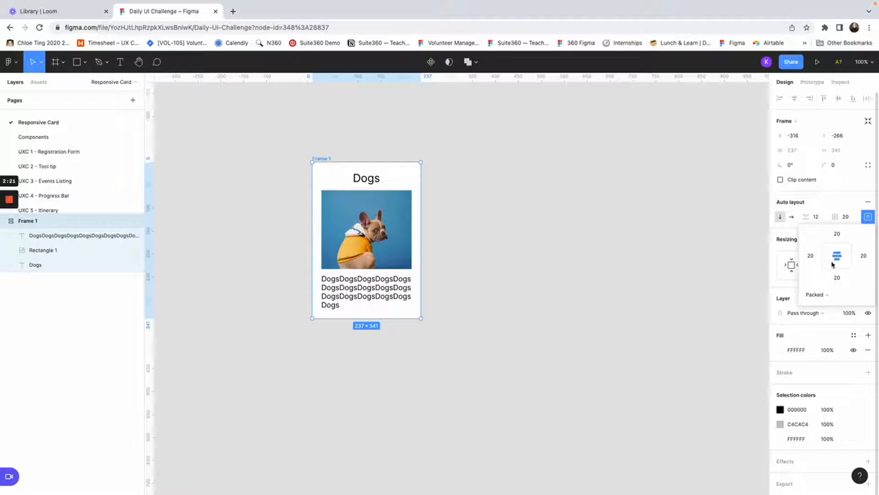
{"action": "left_click", "coordinate": [828, 249]}
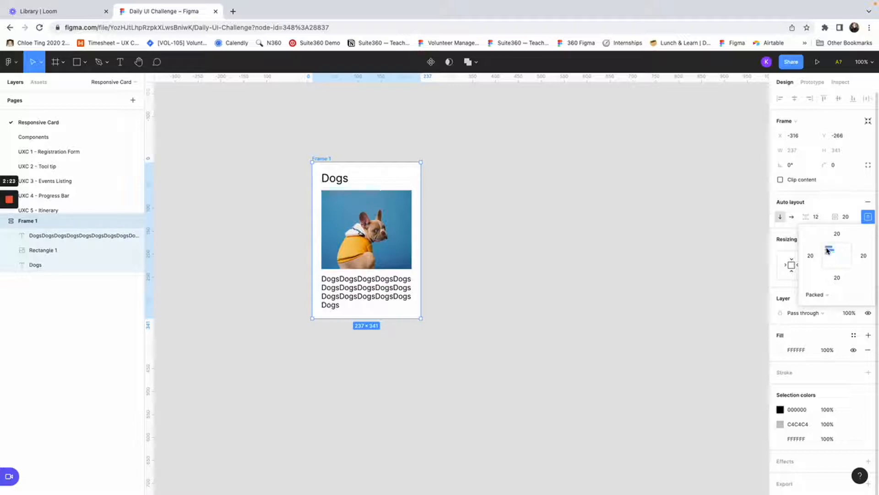
{"action": "left_click", "coordinate": [824, 200]}
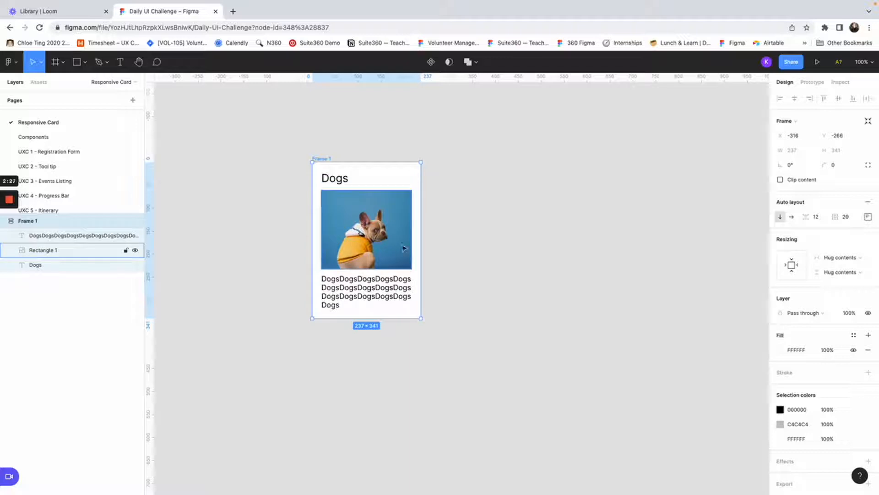
Wrap the Dogs heading in its own auto layout frame and set that frame's width to fill the container
{"action": "left_click", "coordinate": [367, 233]}
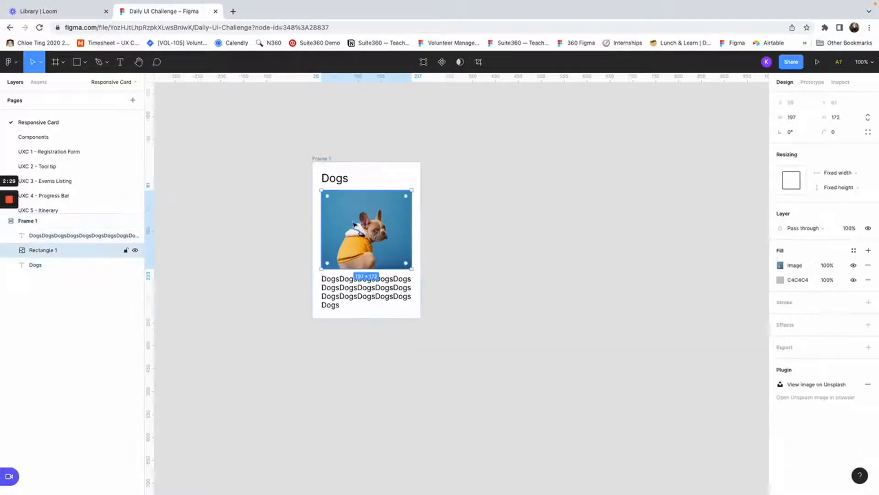
{"action": "left_click", "coordinate": [342, 180]}
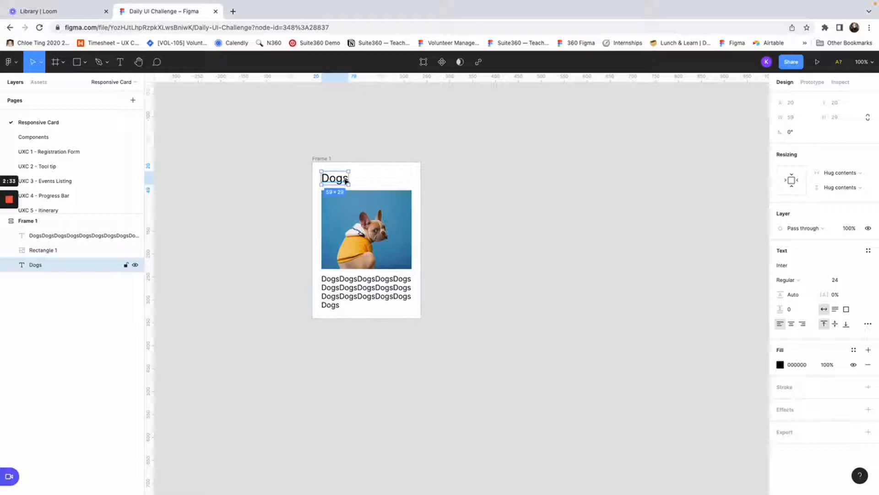
{"action": "key", "text": "shift+a"}
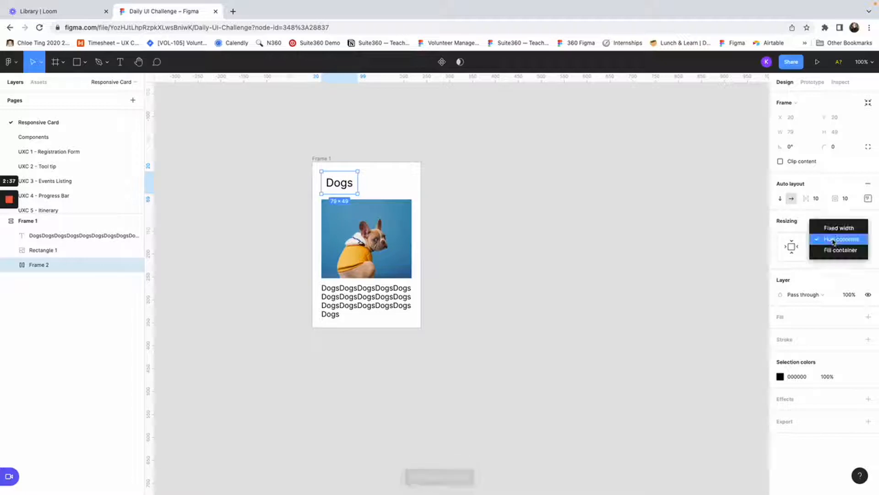
{"action": "left_click", "coordinate": [835, 241]}
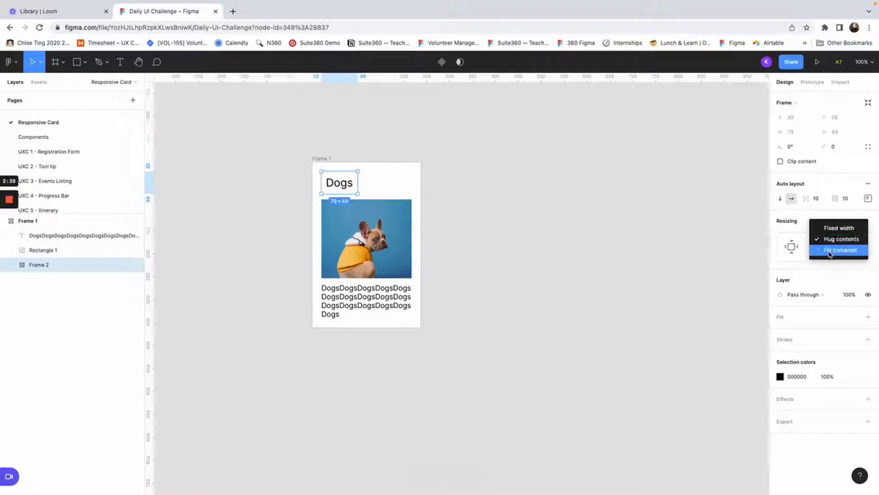
{"action": "left_click", "coordinate": [830, 251]}
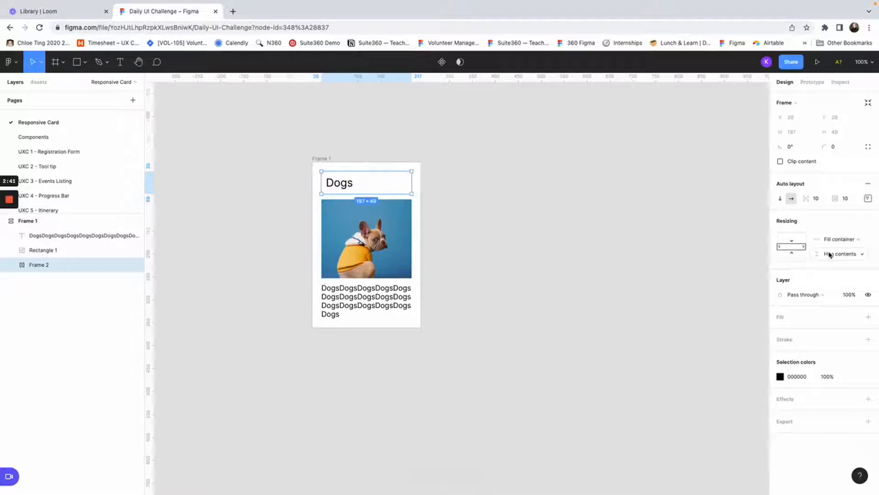
{"action": "left_click", "coordinate": [868, 198]}
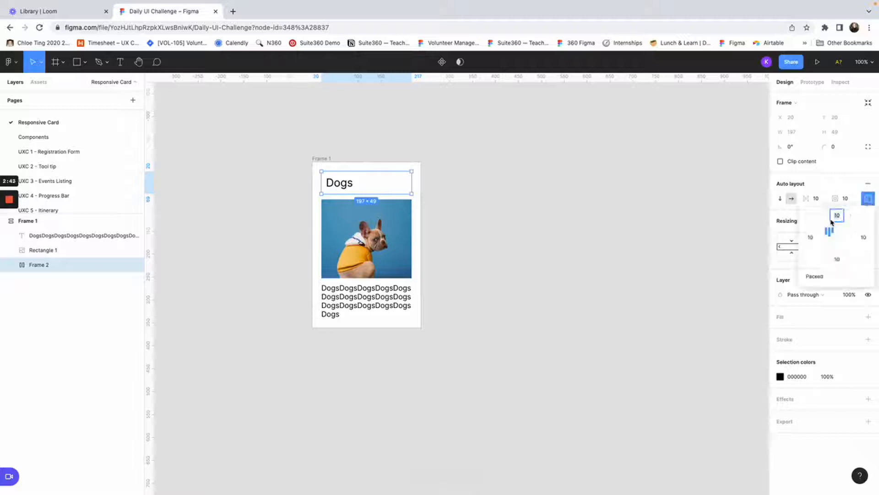
Set the card frame's auto layout alignment to centre
{"action": "left_click", "coordinate": [328, 159]}
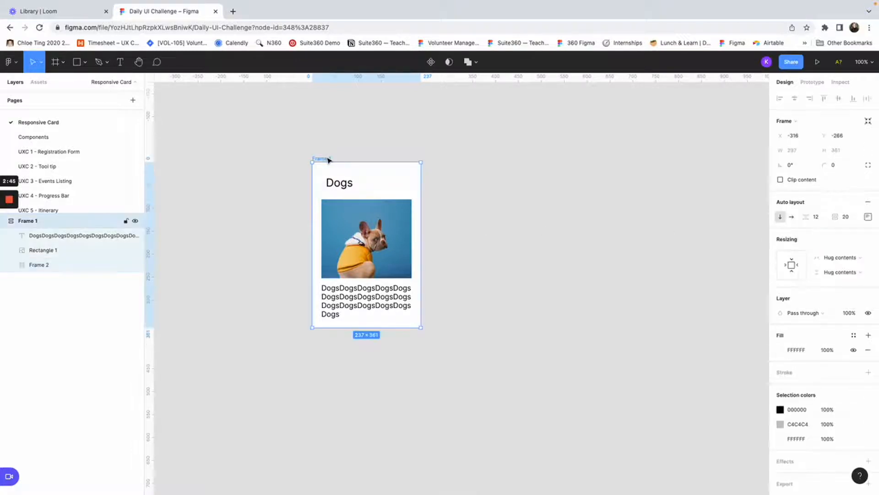
{"action": "left_click", "coordinate": [868, 217]}
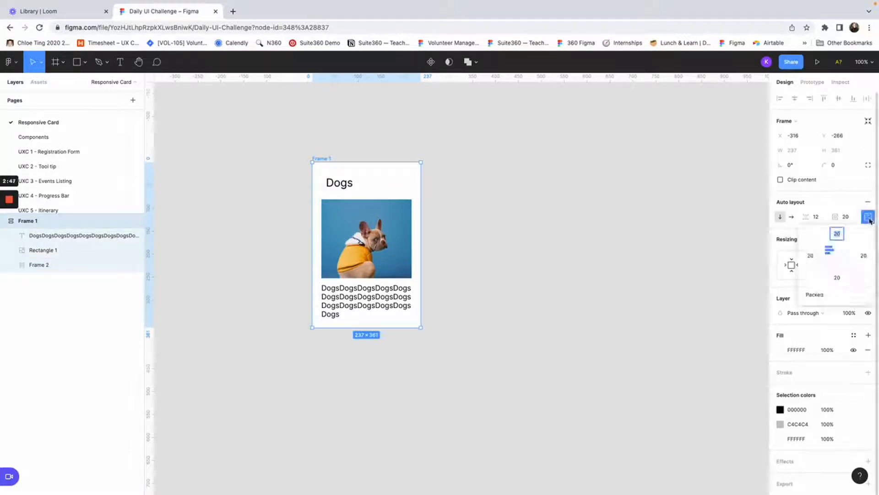
{"action": "left_click", "coordinate": [841, 260]}
{"action": "left_click", "coordinate": [583, 232]}
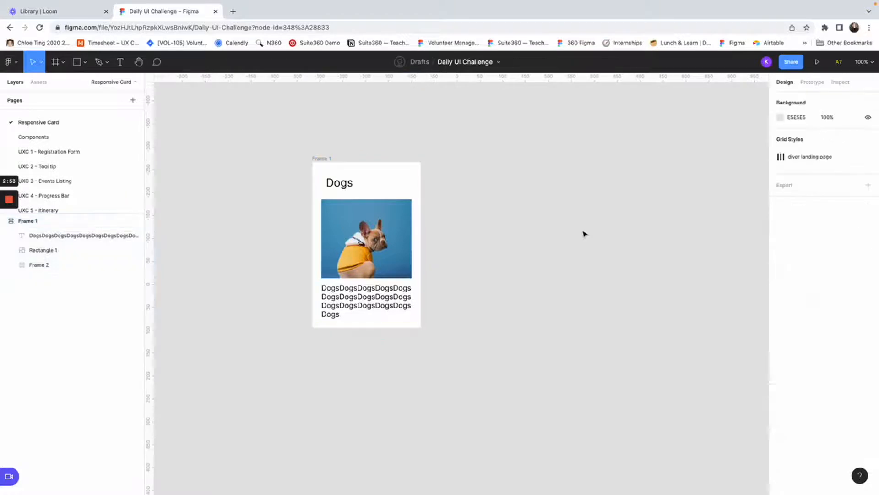
Round the card frame's corners with a radius of 13
{"action": "left_click", "coordinate": [325, 161]}
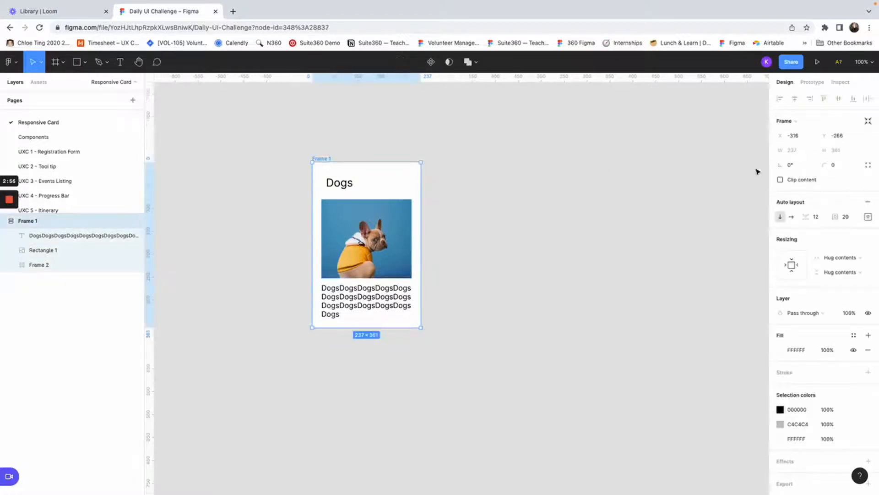
{"action": "left_click", "coordinate": [833, 166]}
{"action": "type", "text": "8"}
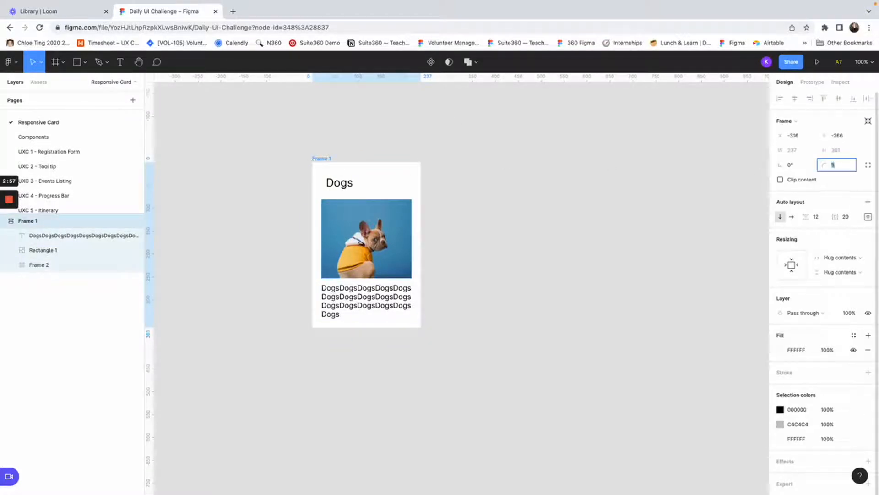
{"action": "type", "text": "2"}
{"action": "key", "text": "Return"}
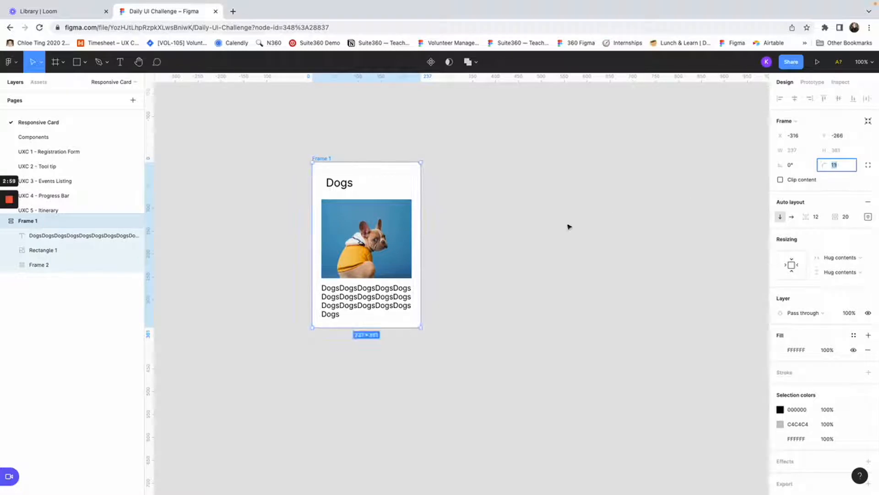
{"action": "left_click", "coordinate": [478, 228]}
{"action": "scroll", "coordinate": [479, 228], "scroll_direction": "left", "scroll_amount": 2}
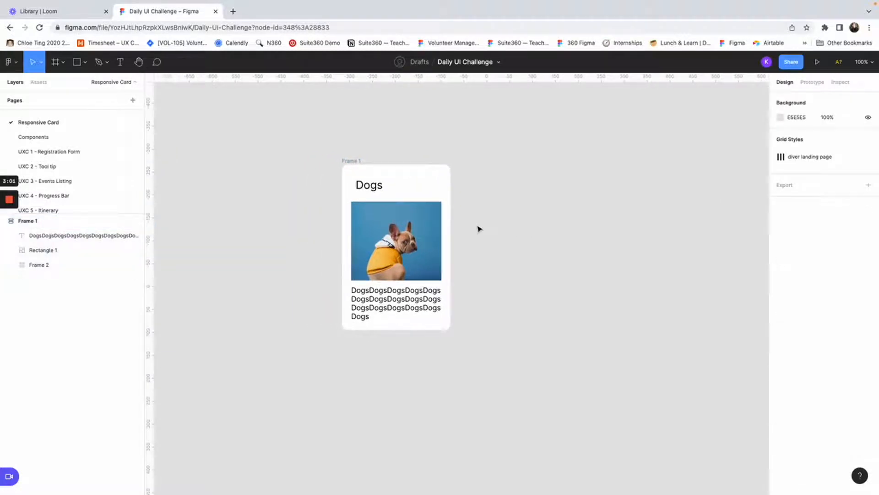
Rename the card frame as .root--dogs
{"action": "left_click", "coordinate": [359, 160]}
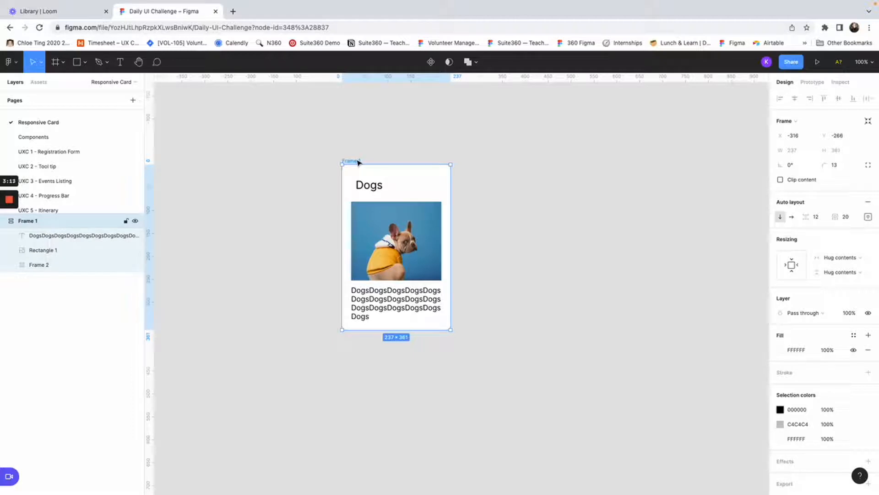
{"action": "double_click", "coordinate": [358, 161]}
{"action": "type", "text": "root--dogs"}
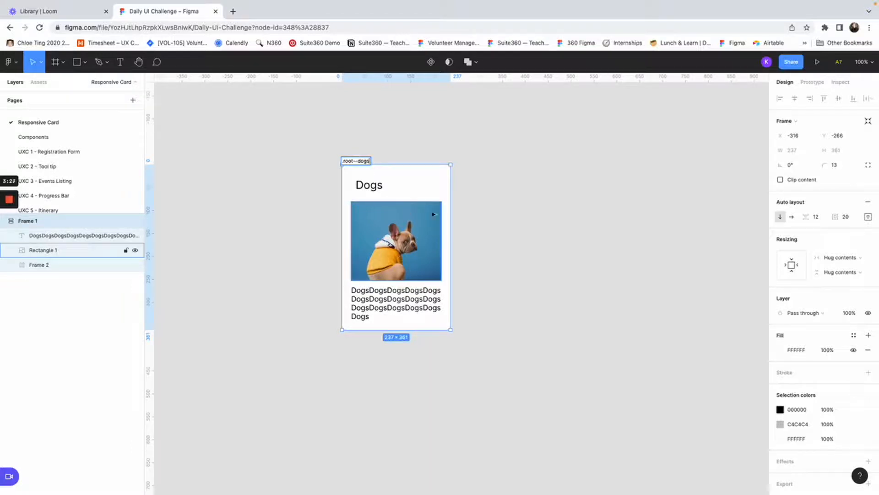
{"action": "left_click", "coordinate": [477, 233]}
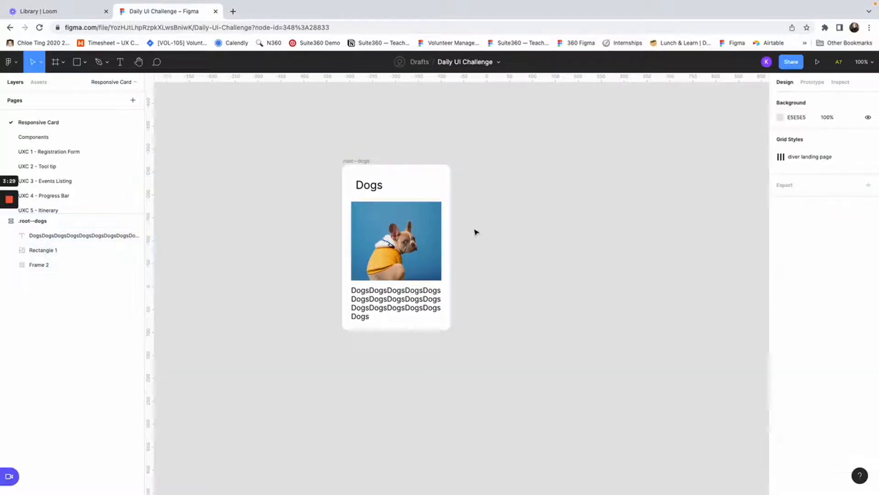
Turn the .root--dogs card into a component and place a duplicate instance directly below it at Y 125
{"action": "left_click", "coordinate": [364, 162]}
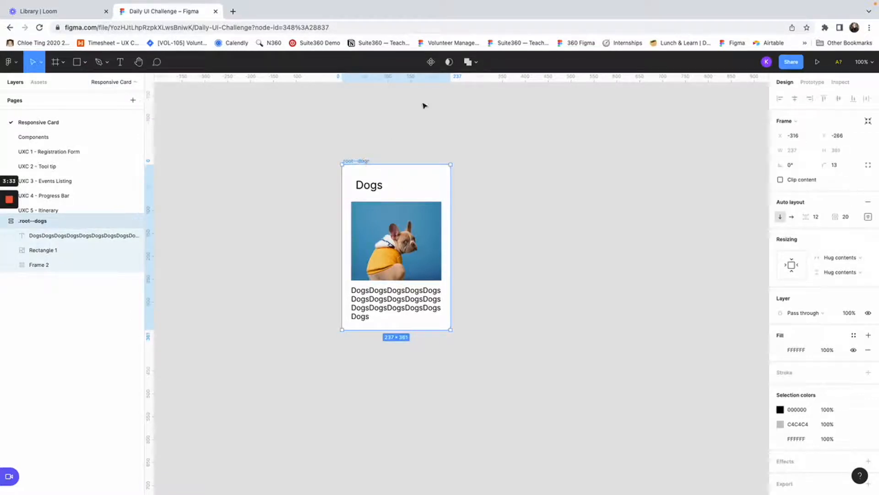
{"action": "left_click", "coordinate": [432, 62]}
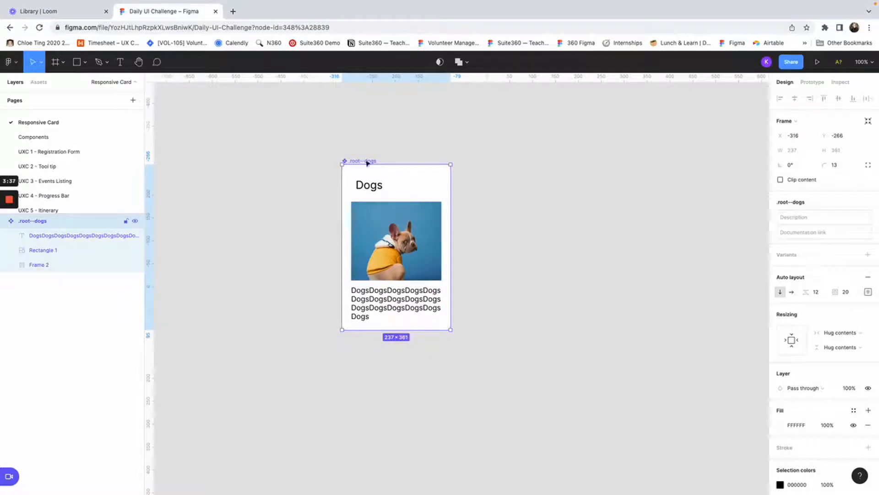
{"action": "key", "text": "ctrl+d"}
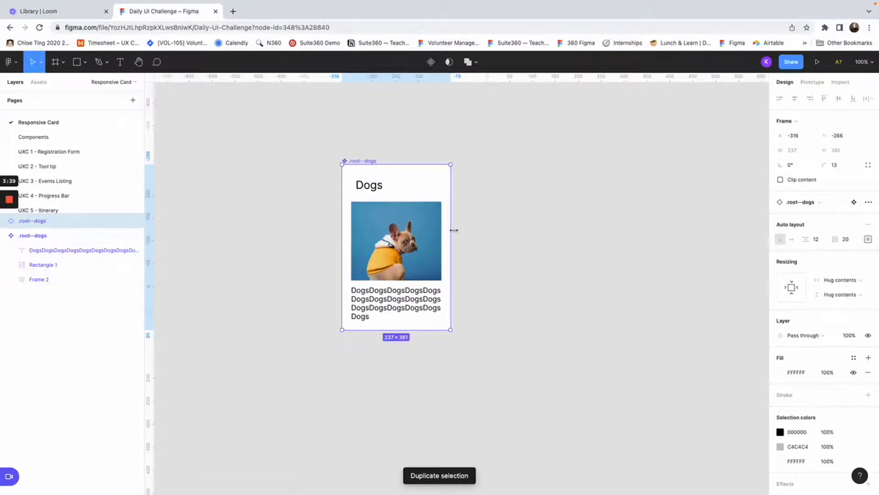
{"action": "scroll", "coordinate": [453, 231], "scroll_direction": "down", "scroll_amount": 3}
{"action": "left_click_drag", "start_coordinate": [381, 173], "coordinate": [381, 352]}
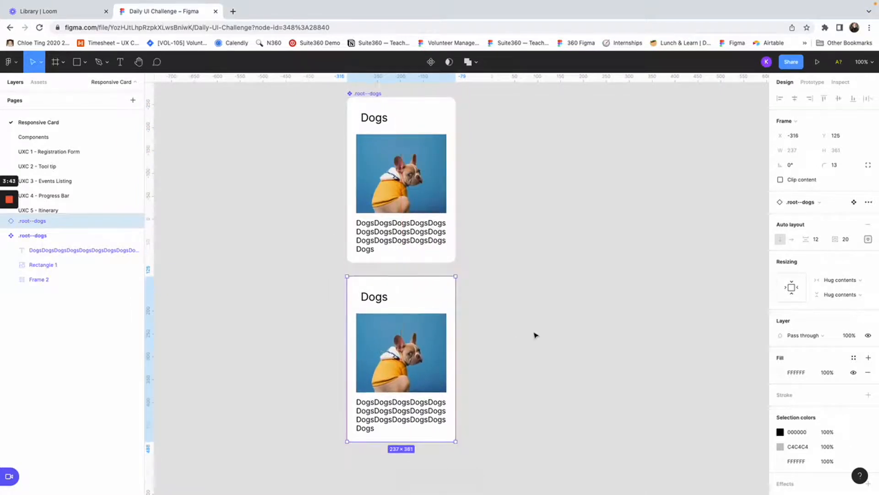
Change the duplicated card's fill to dark grey 282727
{"action": "scroll", "coordinate": [535, 335], "scroll_direction": "down", "scroll_amount": 1}
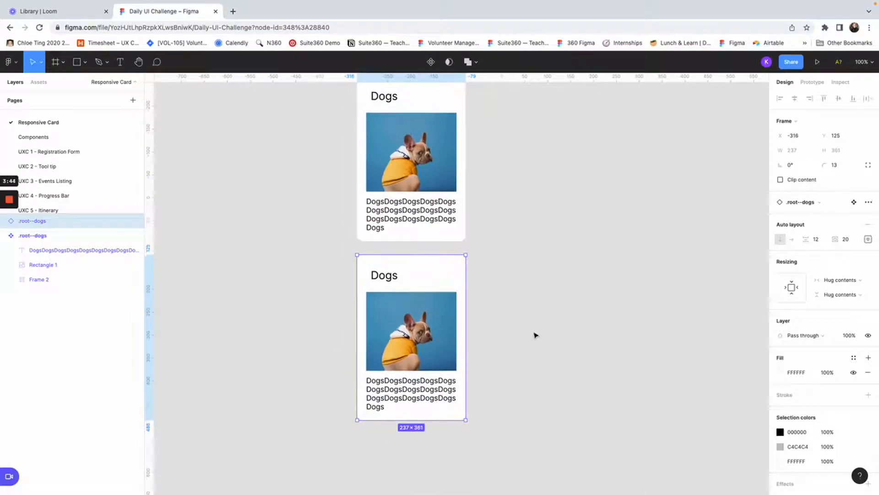
{"action": "left_click", "coordinate": [782, 373]}
{"action": "left_click", "coordinate": [664, 357]}
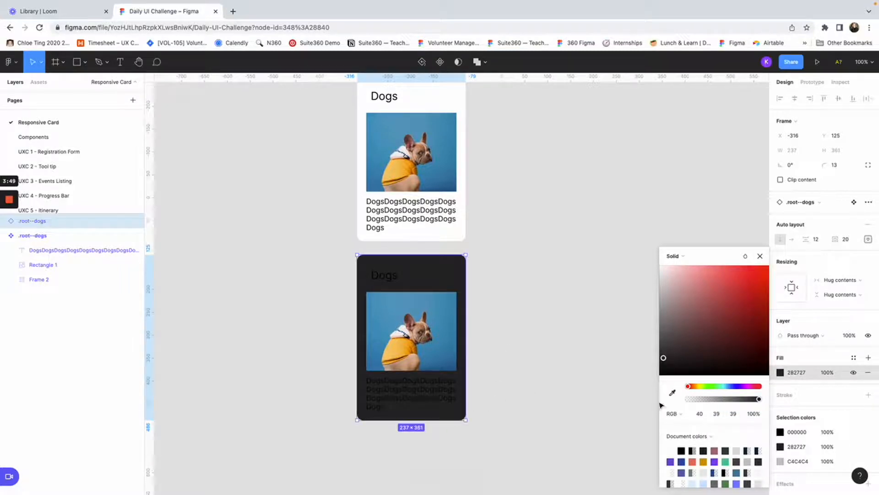
Recolour the dark card's heading and description text to white FFFFFF
{"action": "left_click", "coordinate": [406, 399]}
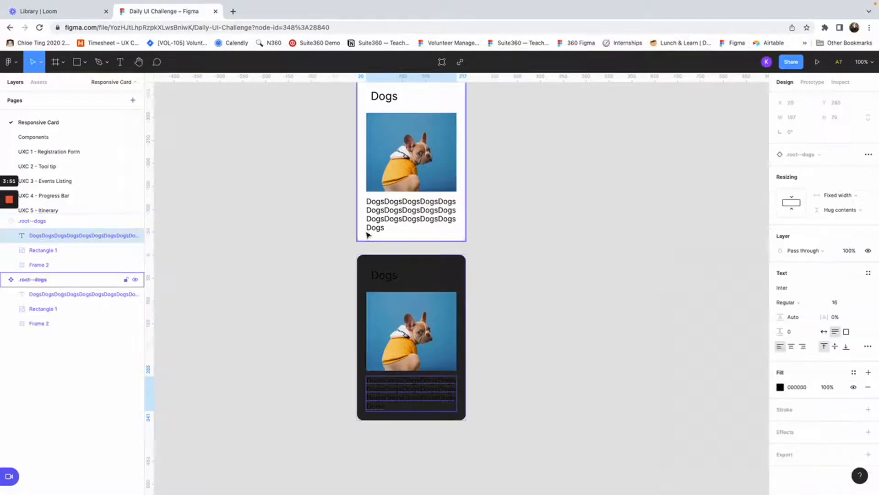
{"action": "left_click", "coordinate": [382, 277], "text": "shift"}
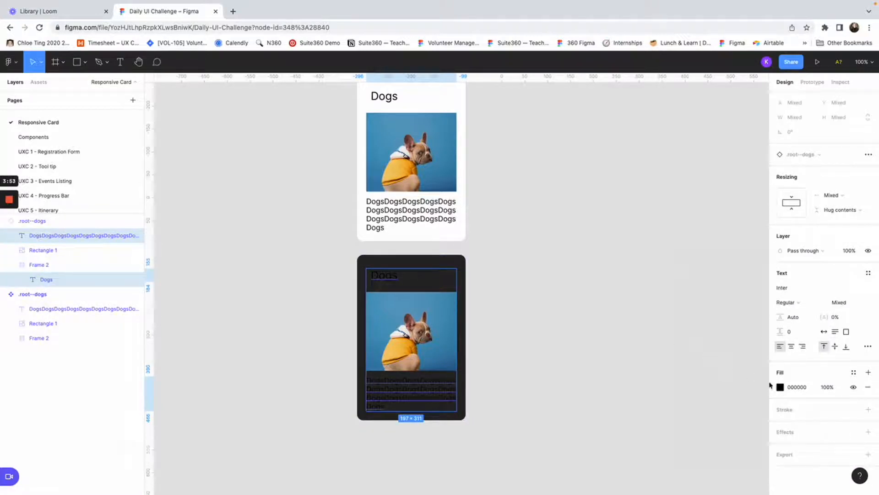
{"action": "left_click", "coordinate": [780, 387]}
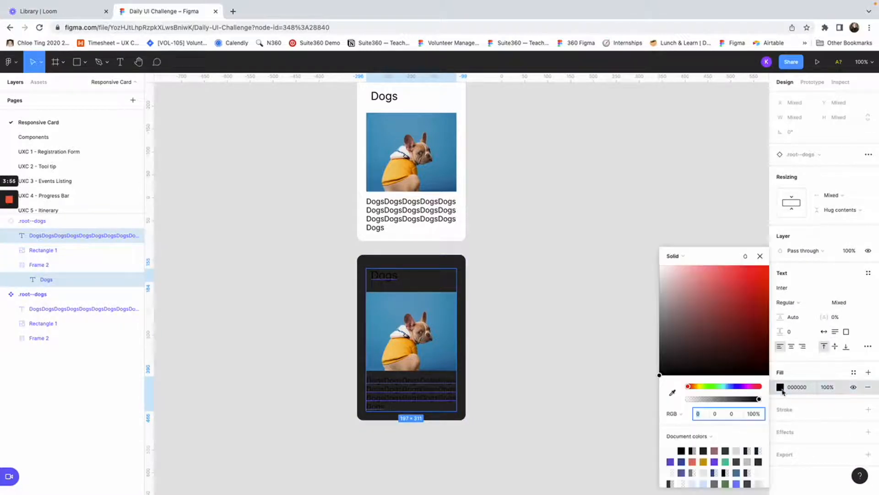
{"action": "left_click", "coordinate": [670, 450]}
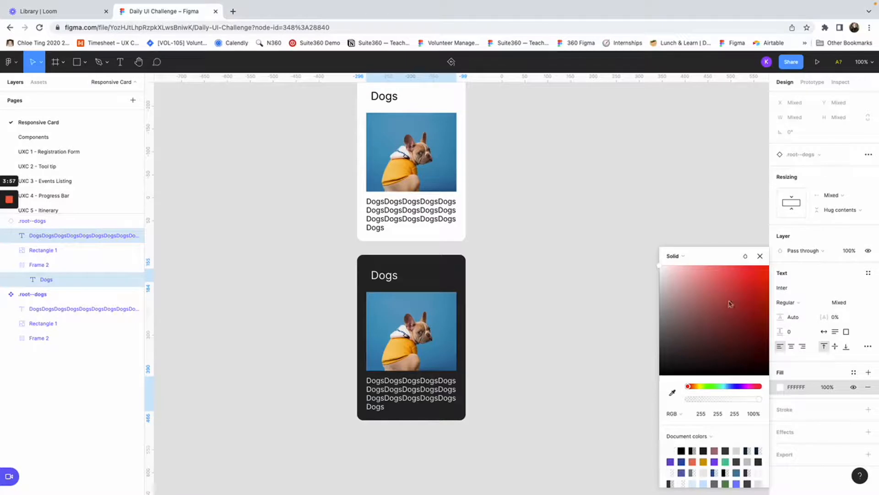
{"action": "left_click", "coordinate": [759, 257]}
{"action": "left_click", "coordinate": [568, 257]}
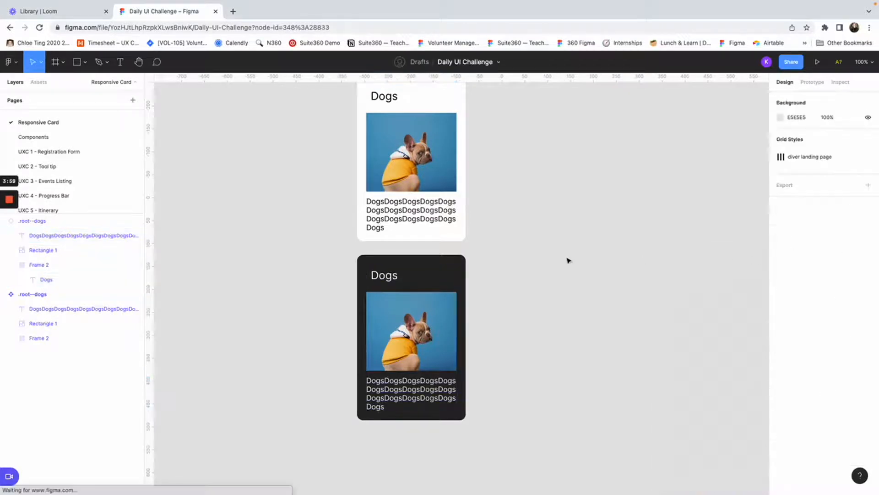
Turn the dark card instance into its own component
{"action": "left_click", "coordinate": [381, 262]}
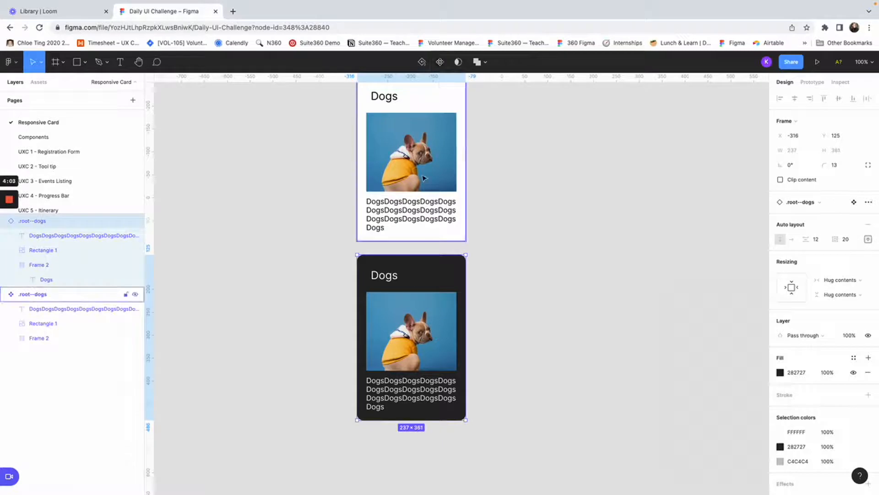
{"action": "left_click", "coordinate": [424, 207]}
{"action": "left_click", "coordinate": [416, 268]}
{"action": "left_click", "coordinate": [440, 63]}
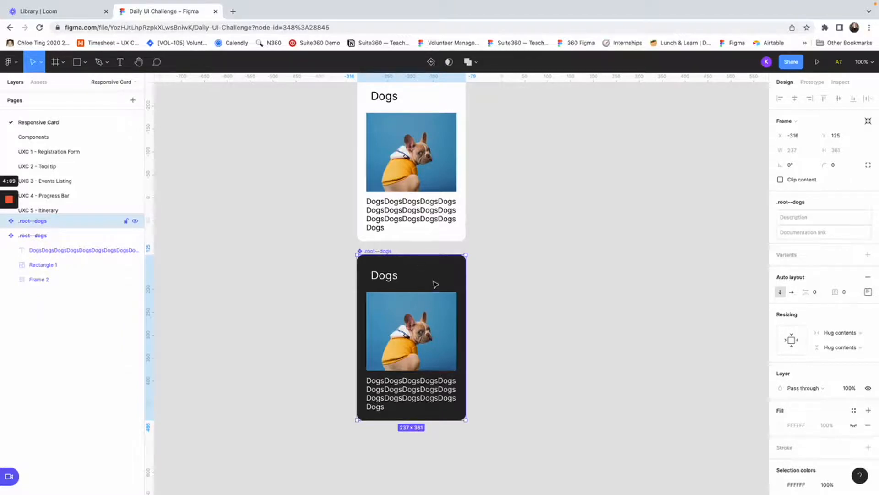
Try replacing the light card's dog image with the fox photo from Unsplash's animal category
{"action": "scroll", "coordinate": [520, 297], "scroll_direction": "up", "scroll_amount": 2}
{"action": "scroll", "coordinate": [520, 296], "scroll_direction": "right", "scroll_amount": 1}
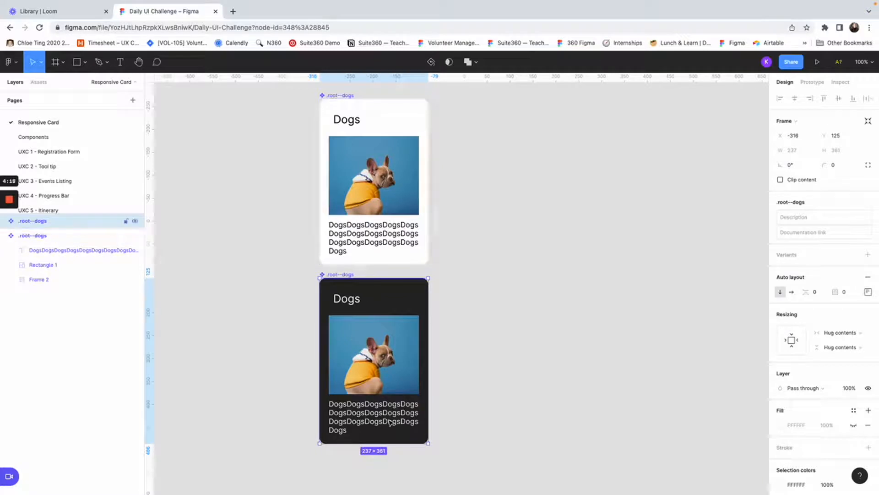
{"action": "left_click", "coordinate": [385, 185]}
{"action": "left_click", "coordinate": [385, 186]}
{"action": "right_click", "coordinate": [386, 182]}
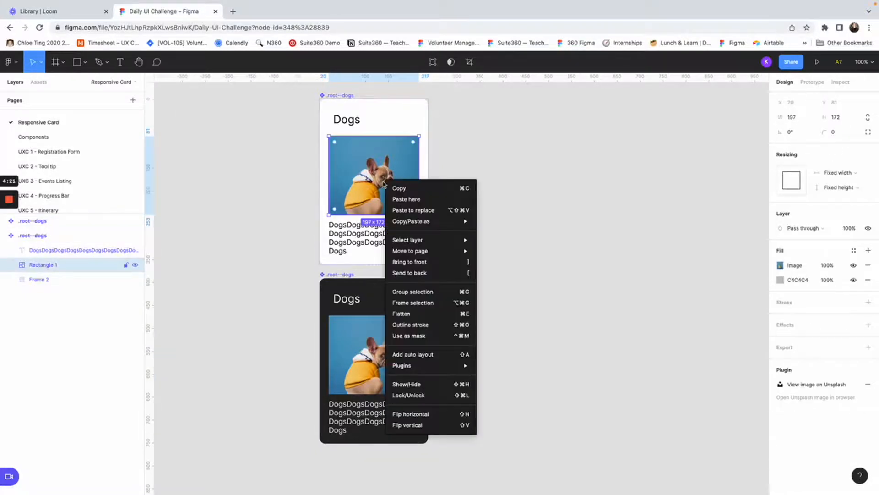
{"action": "mouse_move", "coordinate": [443, 366]}
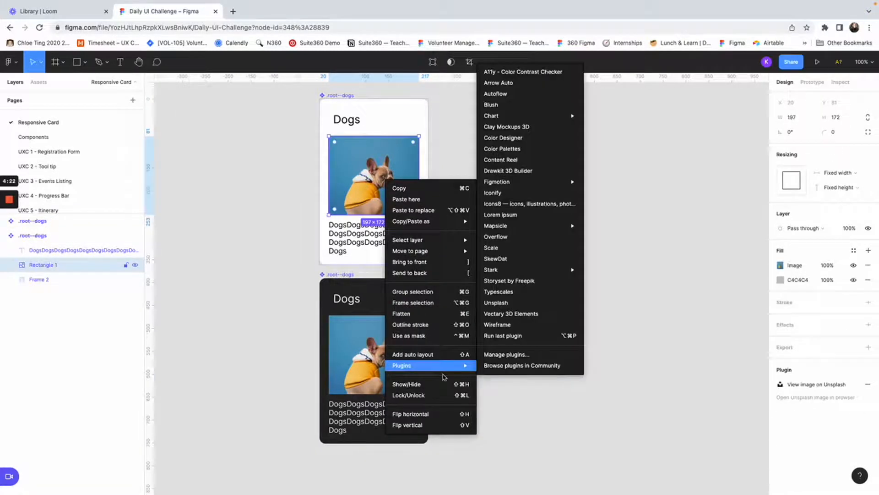
{"action": "left_click", "coordinate": [515, 304]}
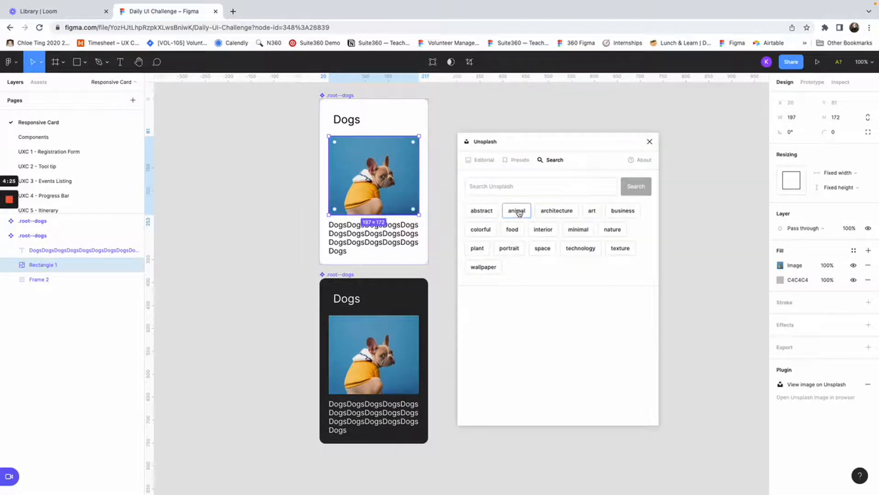
{"action": "left_click", "coordinate": [516, 210]}
{"action": "left_click", "coordinate": [598, 257]}
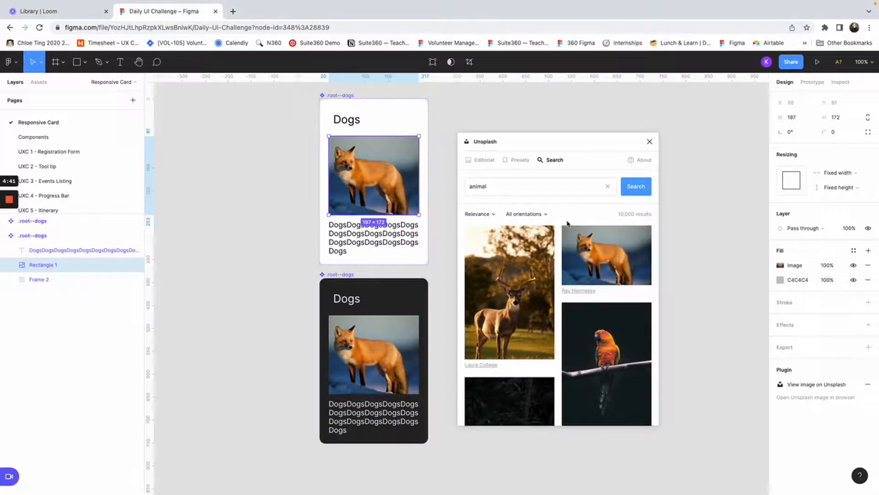
{"action": "left_click", "coordinate": [649, 141]}
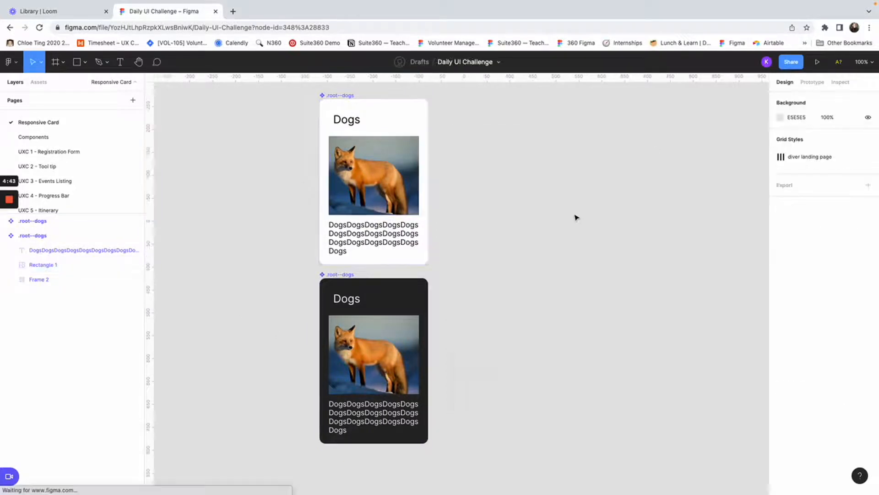
{"action": "left_click", "coordinate": [518, 247]}
{"action": "scroll", "coordinate": [518, 247], "scroll_direction": "right", "scroll_amount": 2}
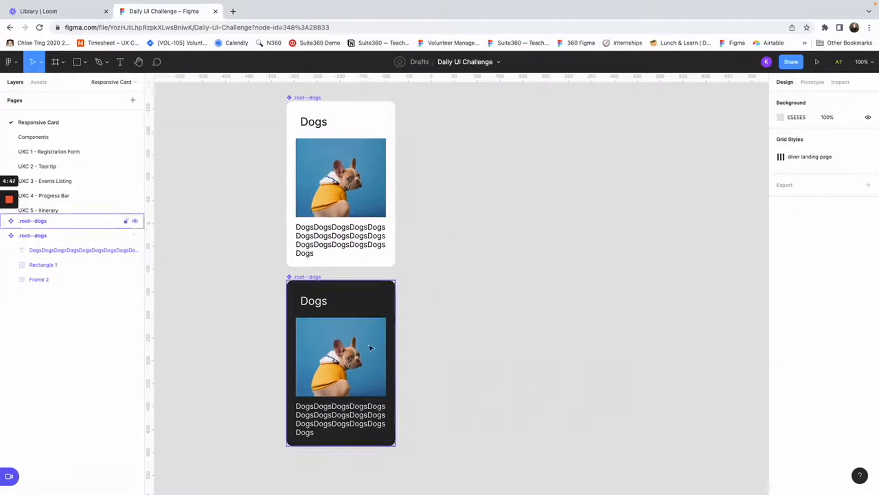
Duplicate the light and dark cards together and place the copies beside the originals at X 8
{"action": "left_click", "coordinate": [300, 109]}
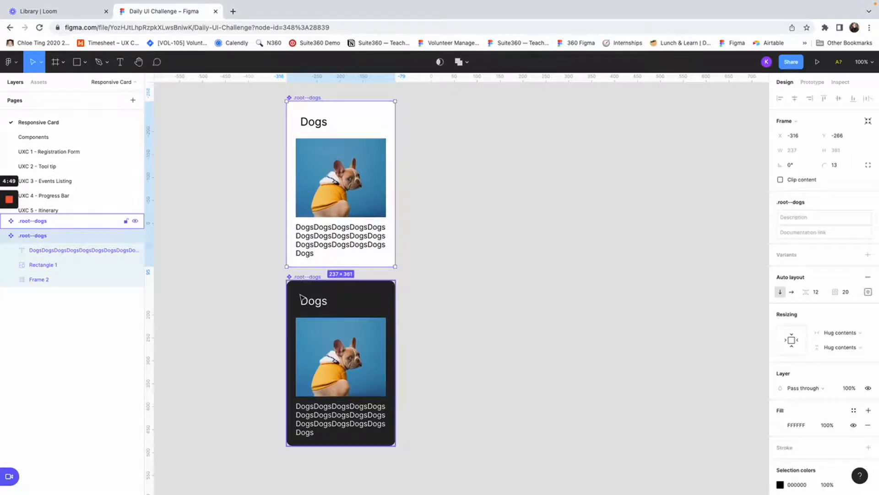
{"action": "left_click", "coordinate": [328, 296], "text": "shift"}
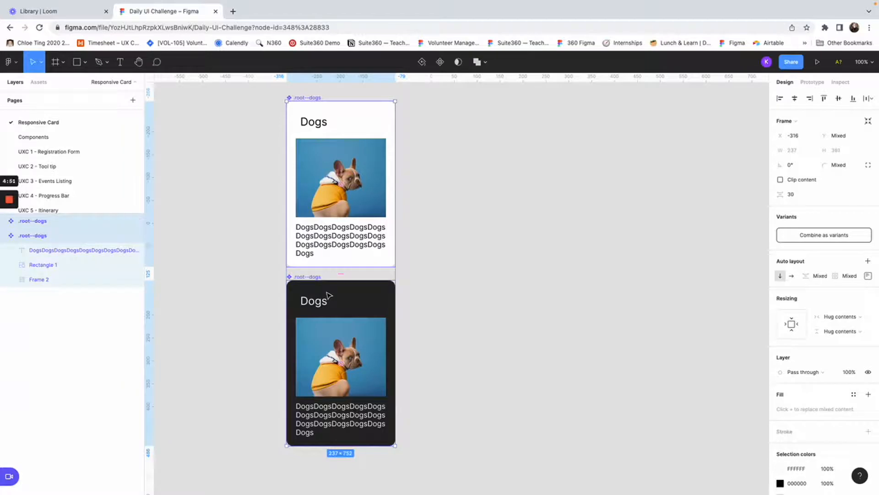
{"action": "key", "text": "ctrl+d"}
{"action": "left_click_drag", "start_coordinate": [356, 299], "coordinate": [505, 299]}
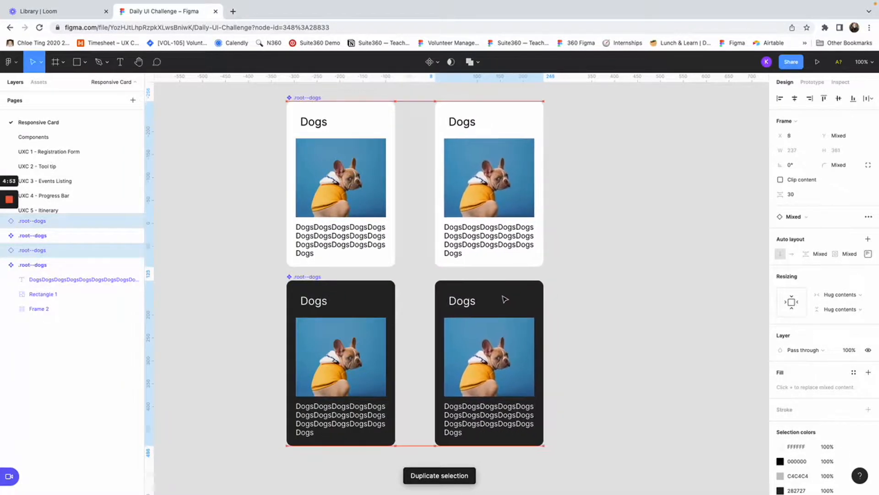
{"action": "left_click", "coordinate": [637, 300]}
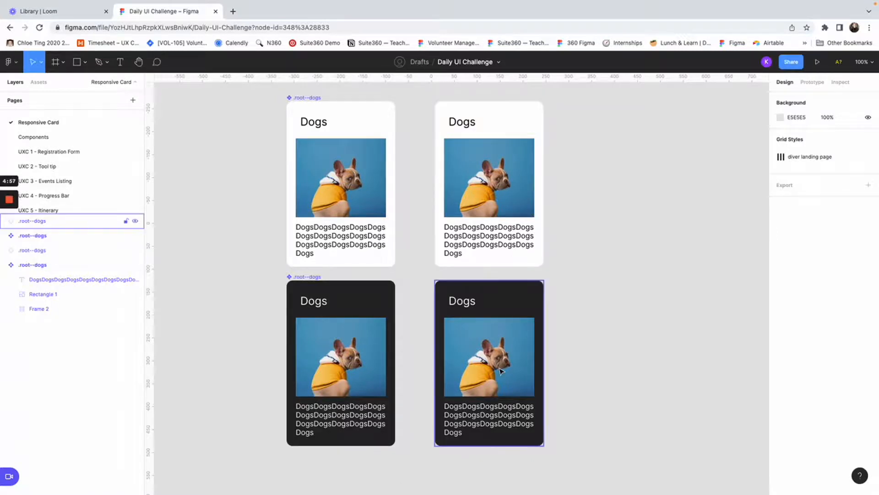
Turn the duplicated light card and the duplicated dark card each into a component
{"action": "scroll", "coordinate": [618, 297], "scroll_direction": "right", "scroll_amount": 2}
{"action": "scroll", "coordinate": [618, 296], "scroll_direction": "up", "scroll_amount": 1}
{"action": "scroll", "coordinate": [619, 296], "scroll_direction": "right", "scroll_amount": 1}
{"action": "scroll", "coordinate": [619, 296], "scroll_direction": "up", "scroll_amount": 1}
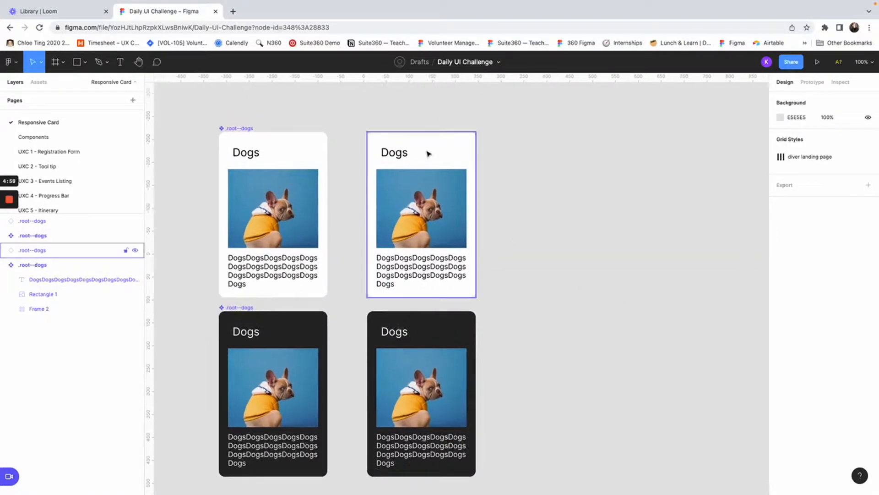
{"action": "left_click", "coordinate": [428, 153]}
{"action": "left_click", "coordinate": [430, 64]}
{"action": "left_click", "coordinate": [393, 440]}
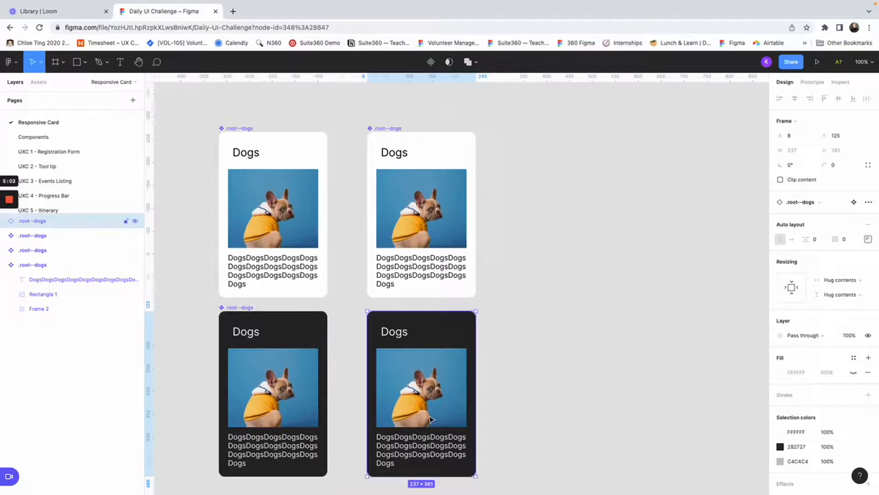
{"action": "left_click", "coordinate": [430, 62]}
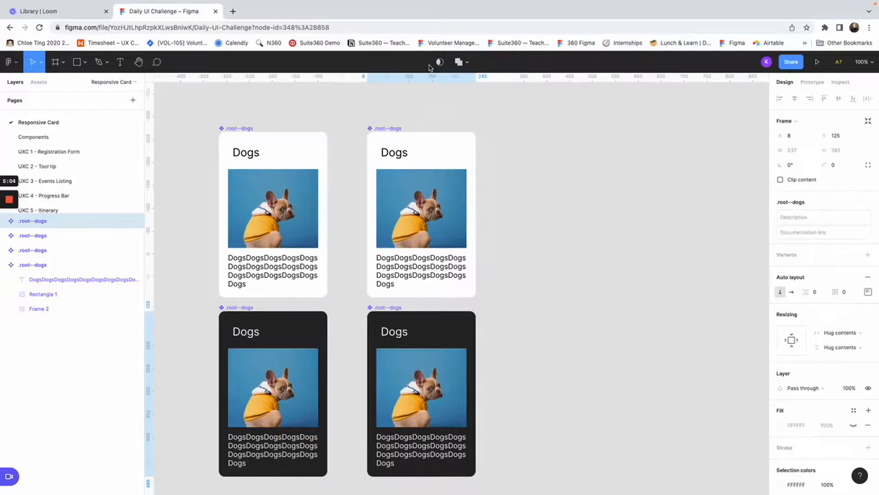
{"action": "double_click", "coordinate": [394, 129]}
{"action": "key", "text": "BackSpace"}
{"action": "key", "text": "BackSpace"}
{"action": "key", "text": "BackSpace"}
{"action": "key", "text": "BackSpace"}
{"action": "key", "text": "BackSpace"}
{"action": "key", "text": "BackSpace"}
{"action": "key", "text": "BackSpace"}
{"action": "key", "text": "BackSpace"}
{"action": "key", "text": "BackSpace"}
{"action": "key", "text": "BackSpace"}
{"action": "key", "text": "BackSpace"}
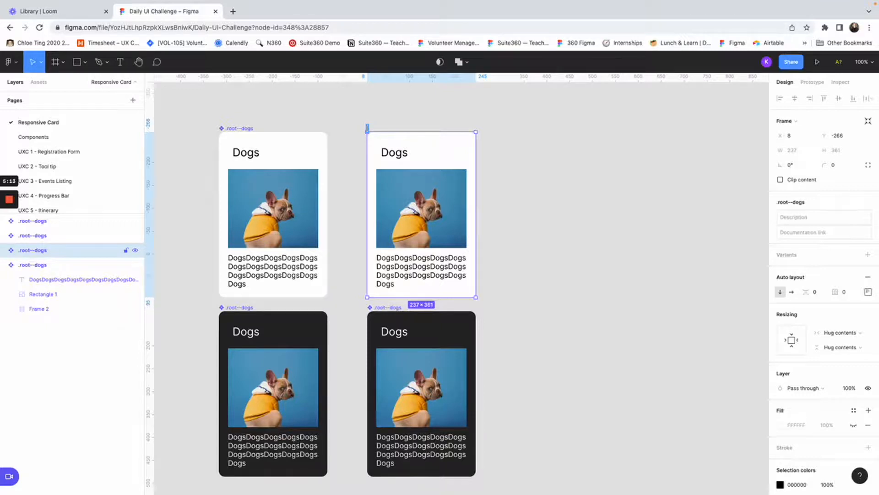
{"action": "type", "text": "Do"}
{"action": "key", "text": "BackSpace"}
{"action": "key", "text": "BackSpace"}
{"action": "key", "text": "BackSpace"}
{"action": "key", "text": "BackSpace"}
{"action": "left_click", "coordinate": [581, 216]}
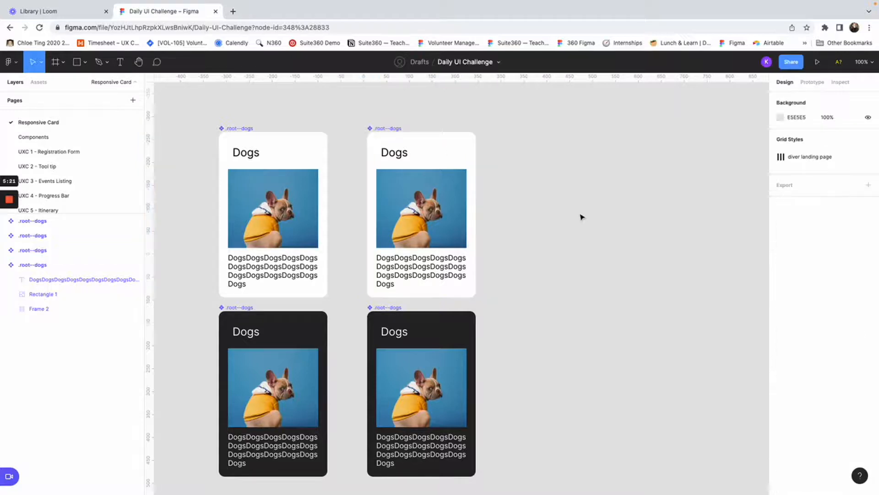
Combine the two duplicated card components as variants and widen their enclosing frame to 868
{"action": "left_click", "coordinate": [411, 151]}
{"action": "left_click", "coordinate": [414, 333], "text": "shift"}
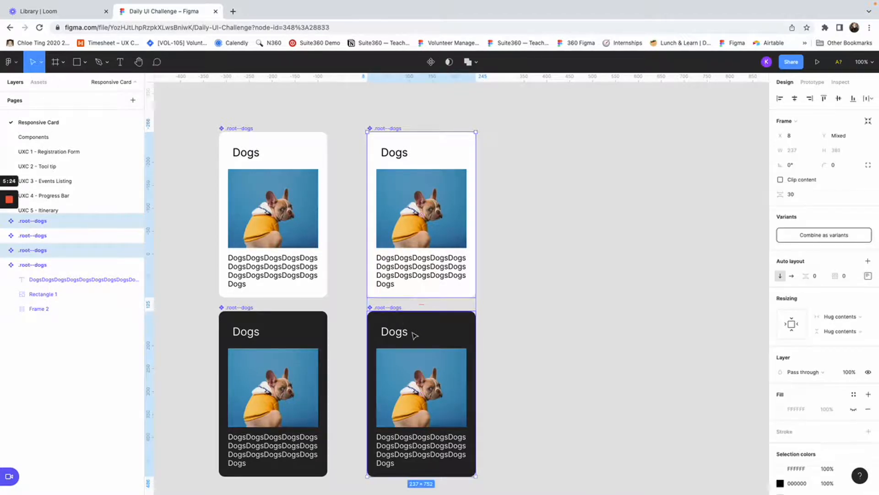
{"action": "left_click", "coordinate": [814, 236]}
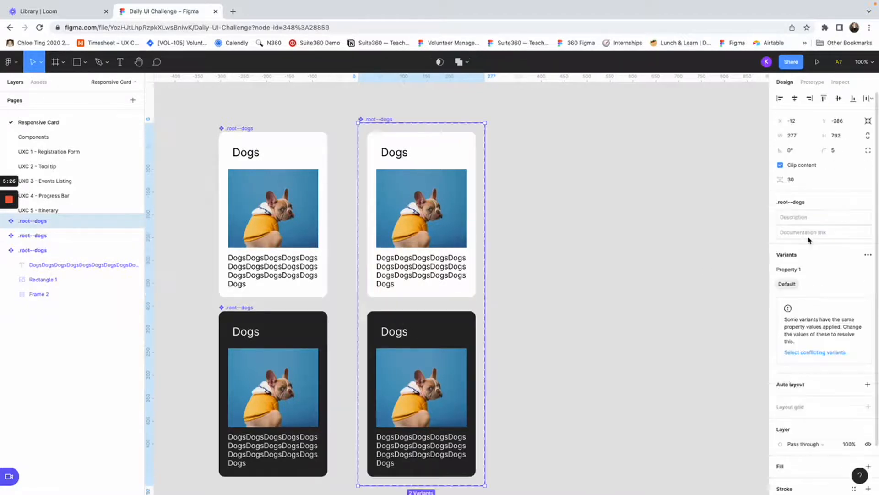
{"action": "left_click", "coordinate": [520, 178]}
{"action": "left_click", "coordinate": [395, 126]}
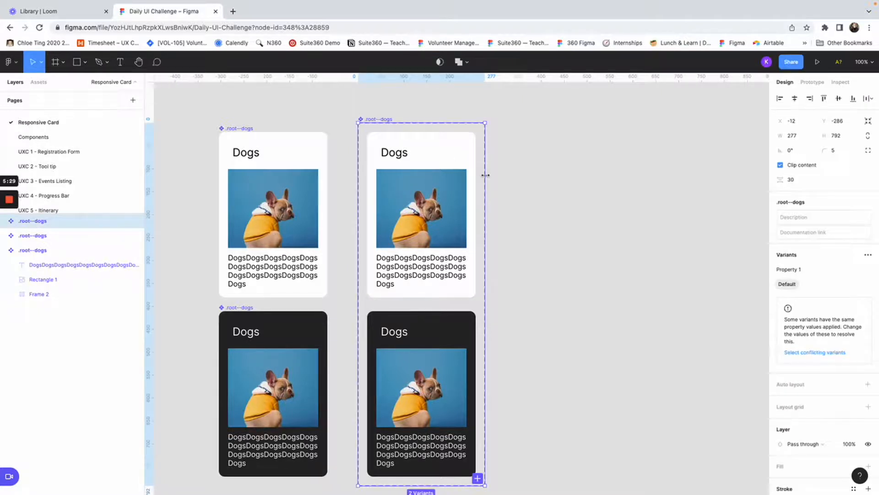
{"action": "left_click_drag", "start_coordinate": [485, 175], "coordinate": [756, 202]}
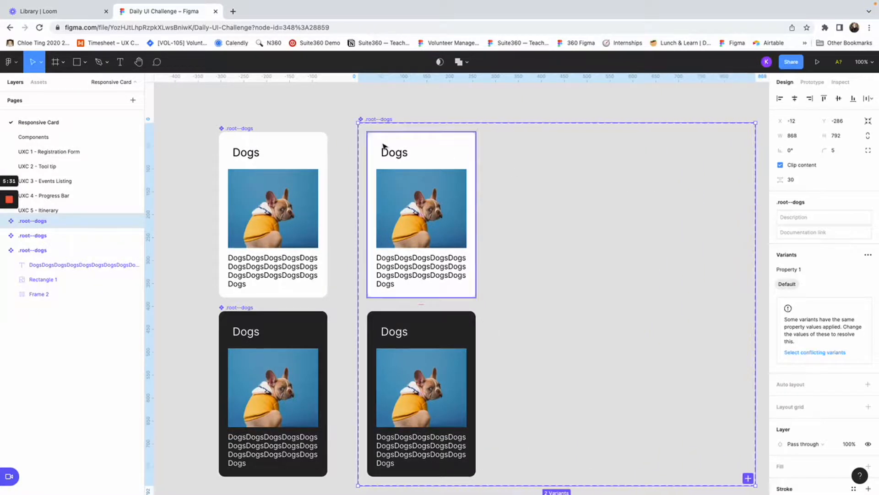
Rename the variant set holding the duplicated cards to Dogs
{"action": "left_click", "coordinate": [418, 148]}
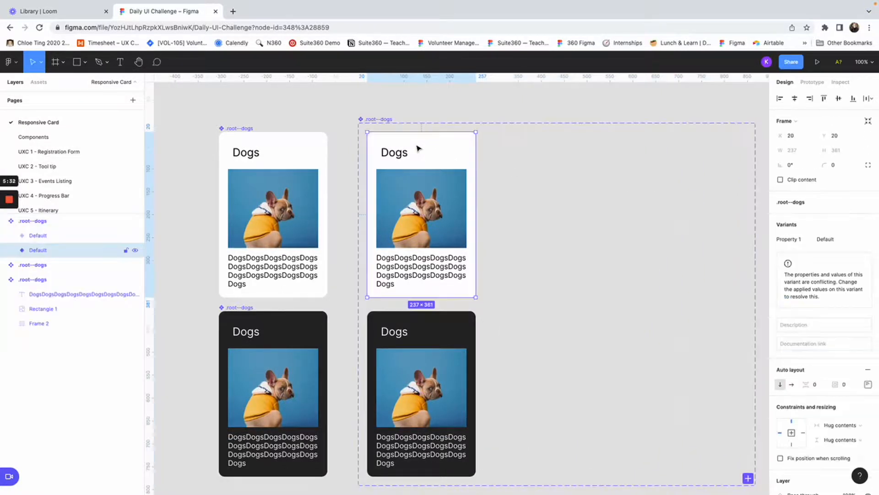
{"action": "left_click", "coordinate": [367, 121]}
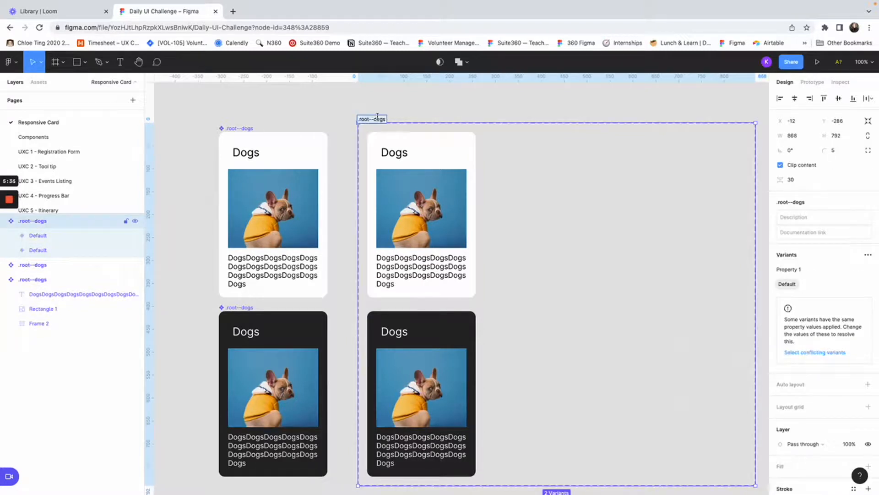
{"action": "double_click", "coordinate": [377, 118]}
{"action": "type", "text": "Dogs"}
Rename the variant property to Light Mode and set its value to Yes for the light card
{"action": "left_click", "coordinate": [430, 165]}
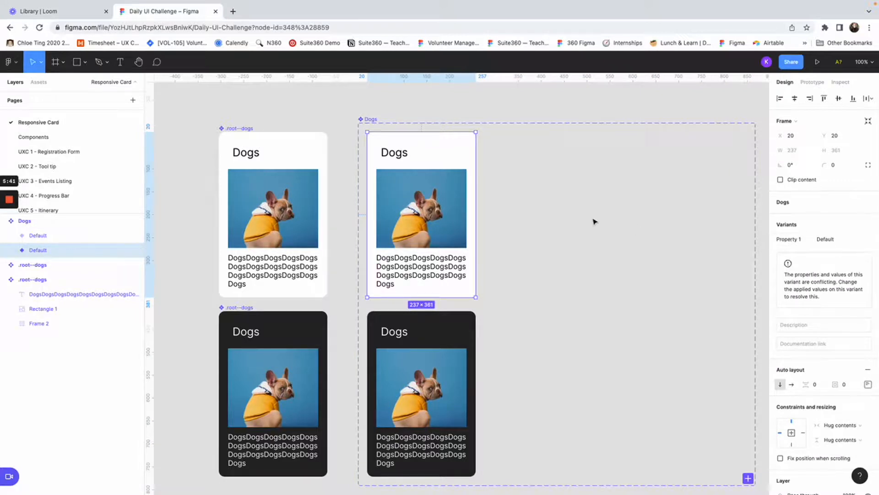
{"action": "double_click", "coordinate": [794, 239]}
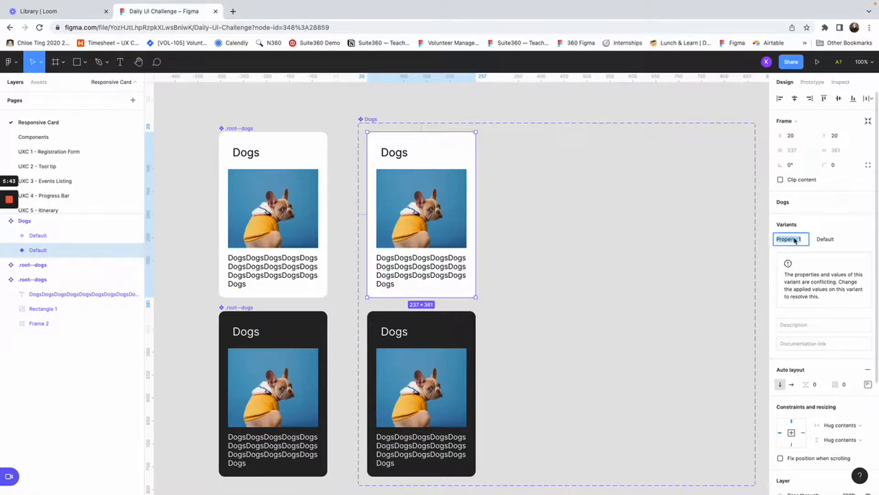
{"action": "type", "text": "Light Mod"}
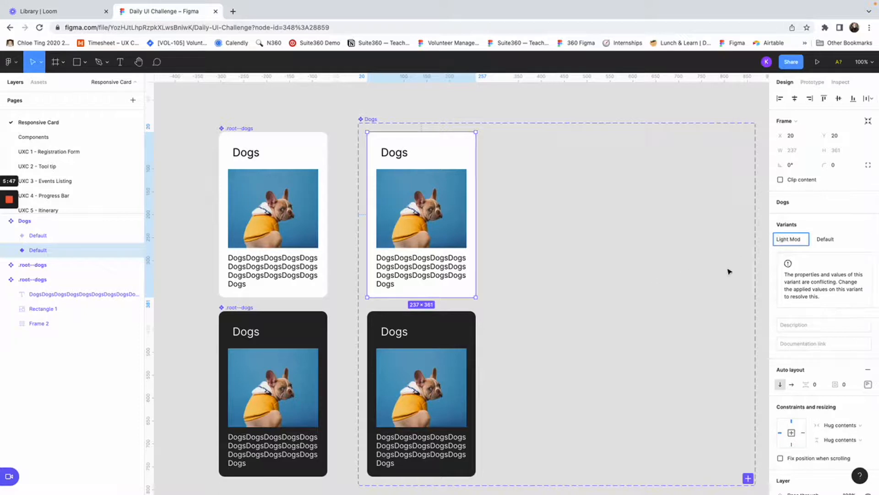
{"action": "type", "text": "e"}
{"action": "left_click", "coordinate": [830, 240]}
{"action": "type", "text": "Yes"}
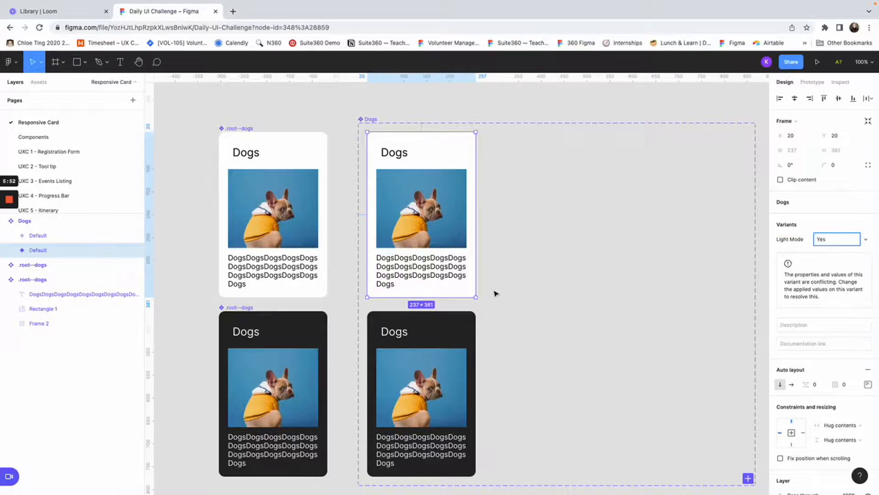
Set the dark card variant's Light Mode value to No
{"action": "left_click", "coordinate": [441, 374]}
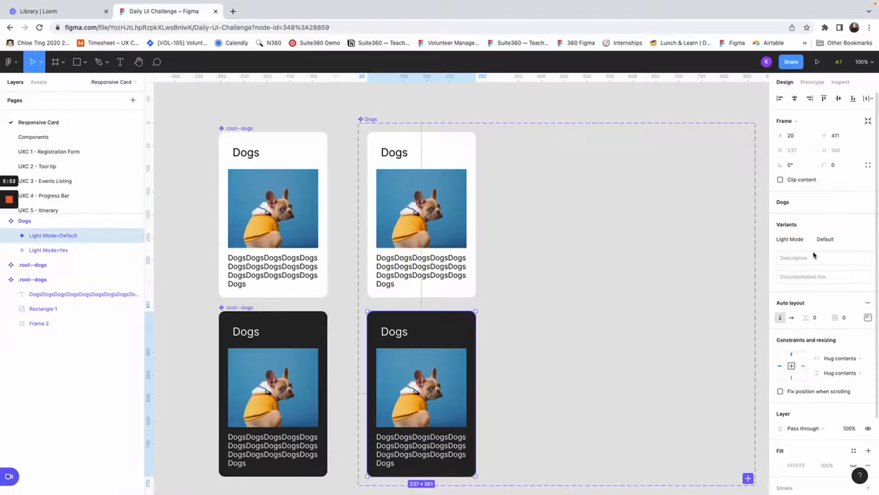
{"action": "left_click", "coordinate": [845, 241]}
{"action": "type", "text": "No"}
{"action": "key", "text": "Escape"}
Examine the Light Mode property on the Dogs variant set and on its light card variant
{"action": "scroll", "coordinate": [691, 273], "scroll_direction": "right", "scroll_amount": 3}
{"action": "scroll", "coordinate": [691, 273], "scroll_direction": "down", "scroll_amount": 1}
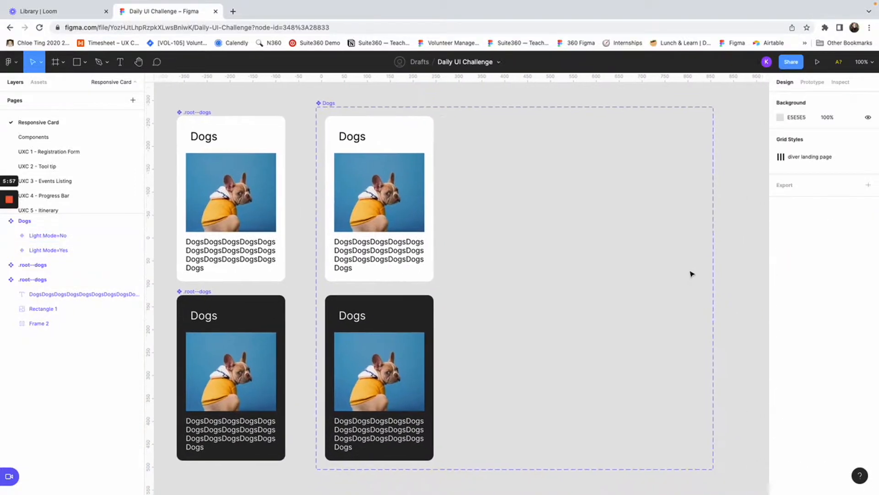
{"action": "scroll", "coordinate": [321, 133], "scroll_direction": "up", "scroll_amount": 1}
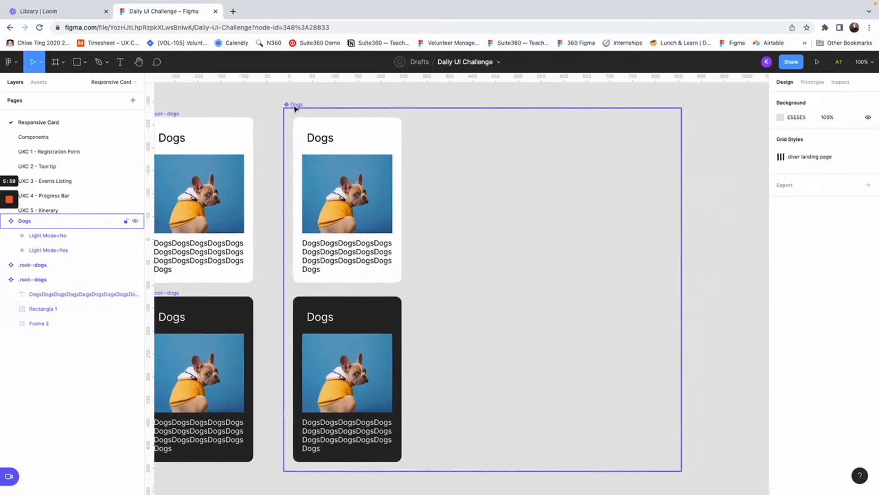
{"action": "left_click", "coordinate": [296, 105]}
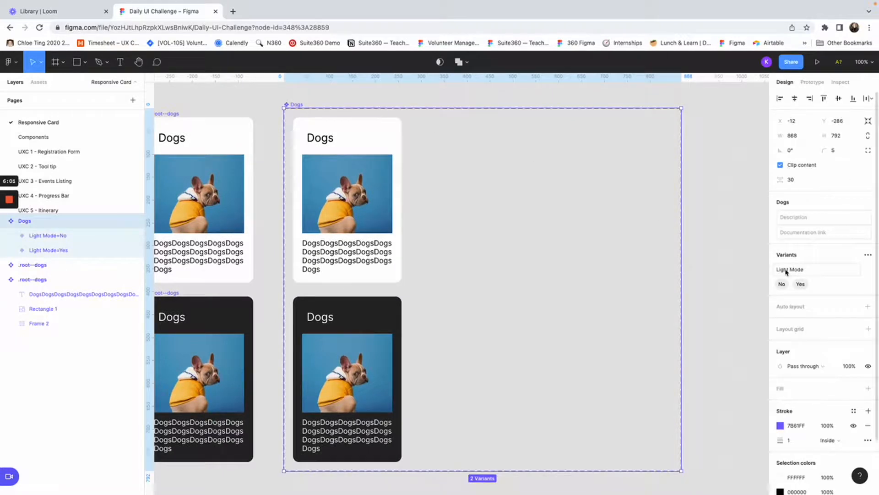
{"action": "left_click", "coordinate": [726, 262]}
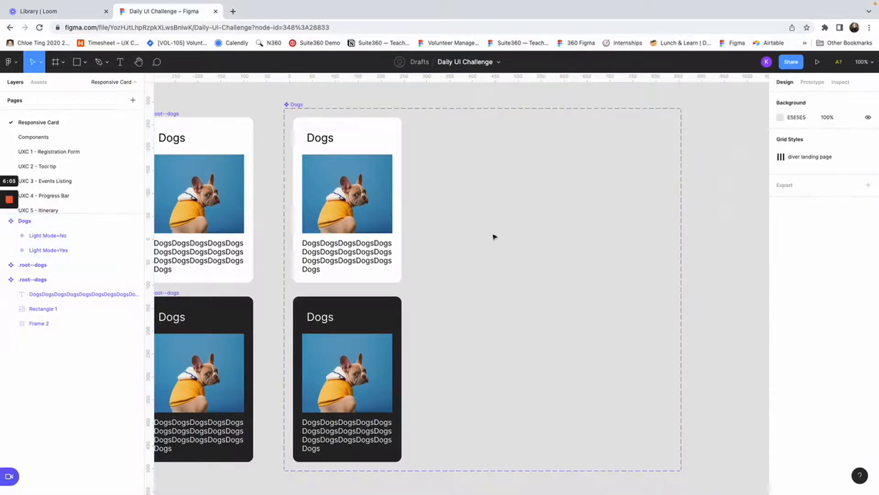
{"action": "left_click", "coordinate": [371, 199]}
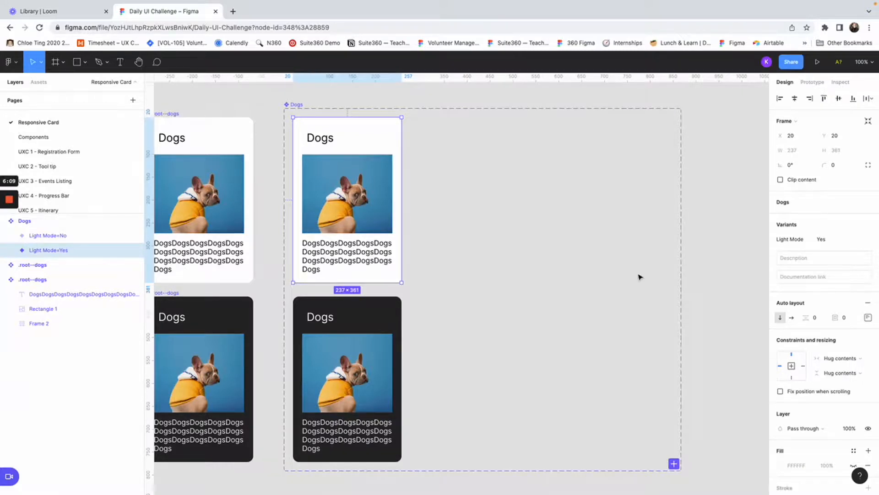
{"action": "scroll", "coordinate": [705, 309], "scroll_direction": "left", "scroll_amount": 2}
{"action": "mouse_move", "coordinate": [663, 322]}
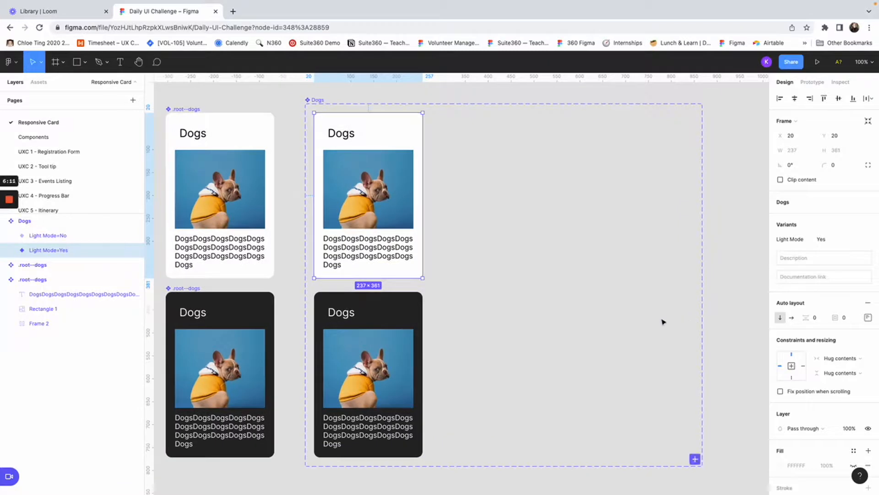
Test the horizontal resizing of the light card variant in the Dogs set, leaving its width at 237
{"action": "scroll", "coordinate": [371, 261], "scroll_direction": "down", "scroll_amount": 5}
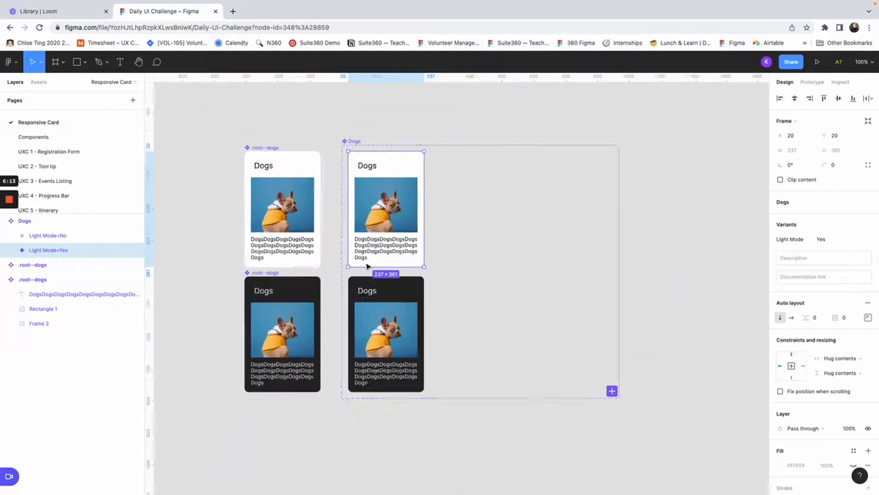
{"action": "left_click", "coordinate": [456, 212]}
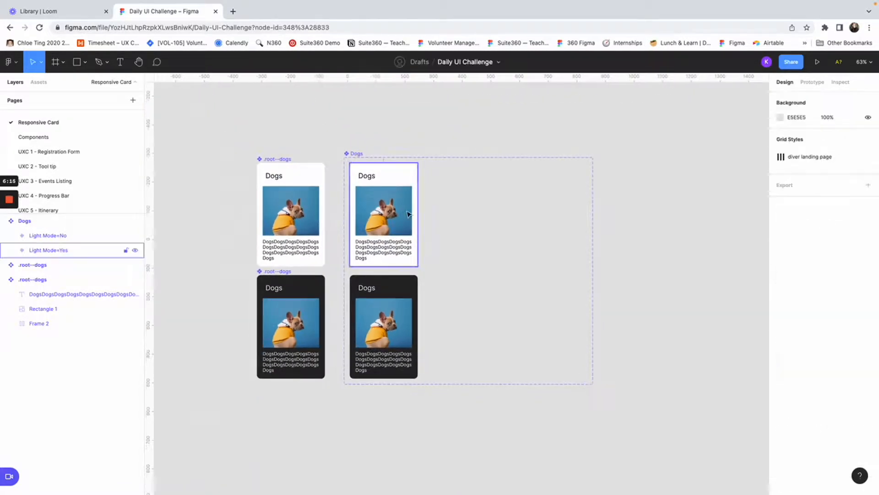
{"action": "left_click", "coordinate": [408, 213]}
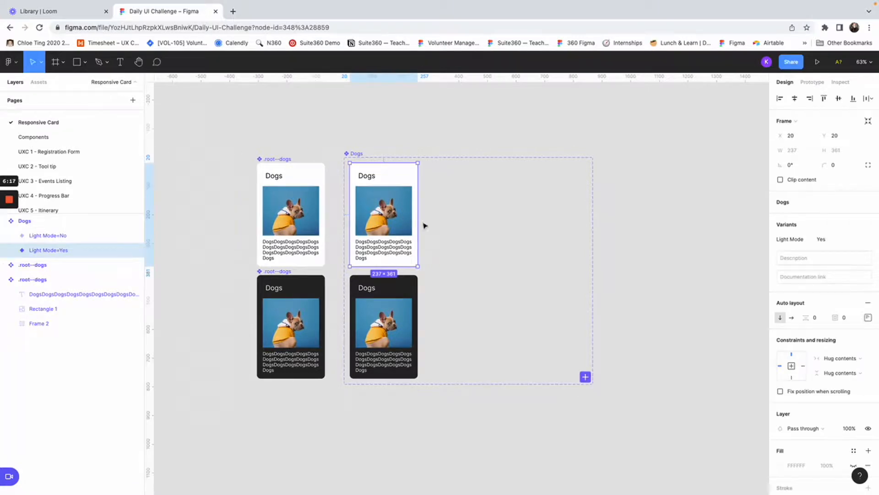
{"action": "mouse_move", "coordinate": [419, 221]}
{"action": "left_mouse_down"}
{"action": "mouse_move", "coordinate": [503, 222]}
{"action": "mouse_move", "coordinate": [417, 221]}
{"action": "left_mouse_up"}
{"action": "left_click", "coordinate": [645, 228]}
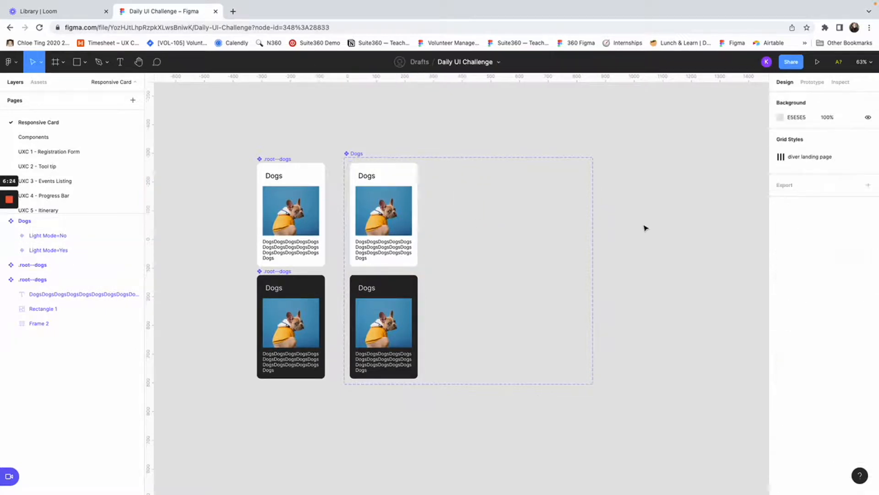
Set the horizontal resizing of the .root--dogs instance nested in the light card variant to Fill container
{"action": "left_click", "coordinate": [393, 176]}
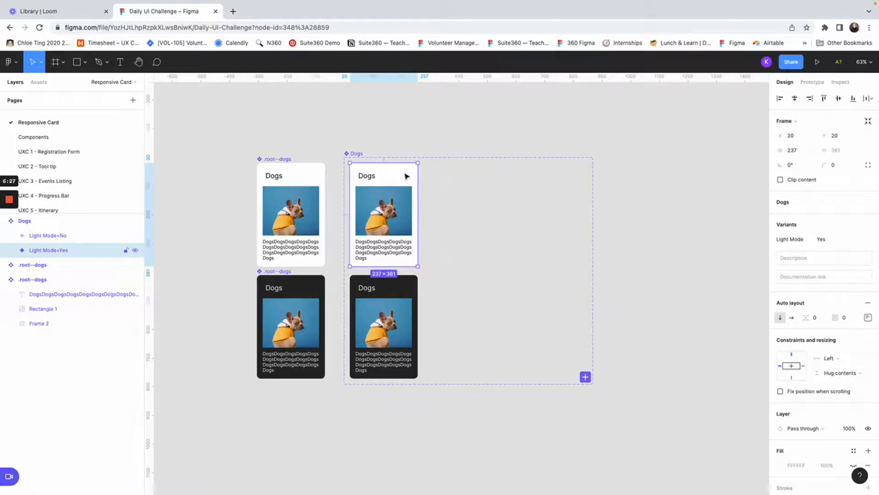
{"action": "double_click", "coordinate": [401, 176]}
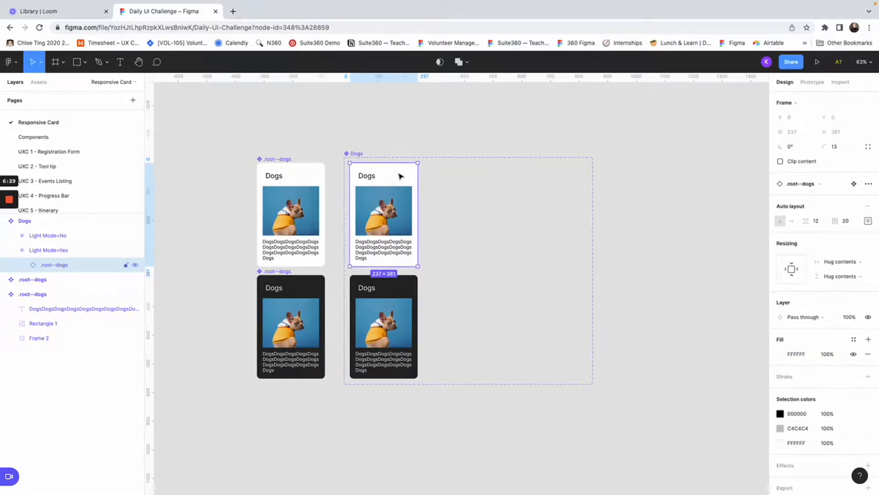
{"action": "left_click", "coordinate": [841, 263]}
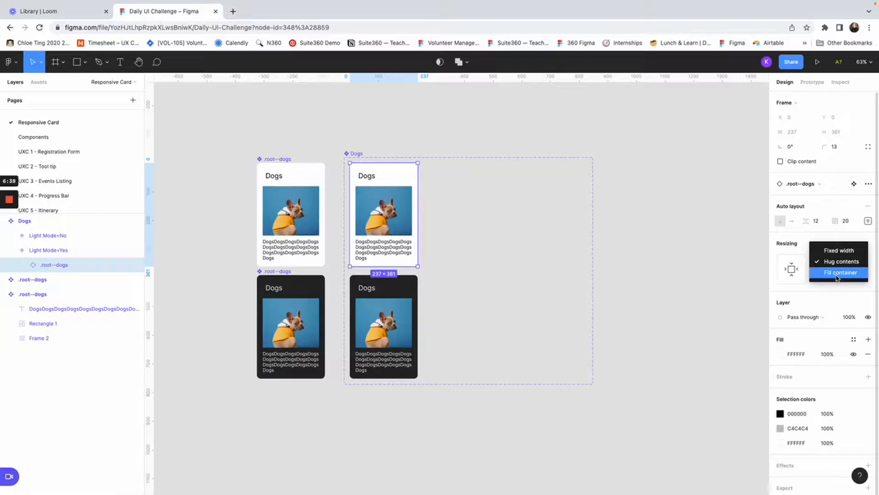
{"action": "left_click", "coordinate": [838, 277]}
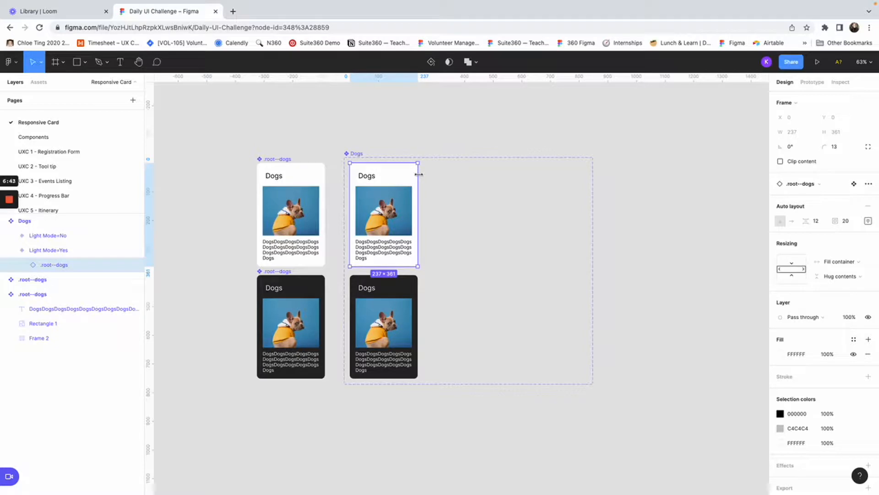
Widen the light variant's nested instance to 452 and set its dog image's horizontal resizing to Fill container
{"action": "left_click_drag", "start_coordinate": [419, 174], "coordinate": [480, 178]}
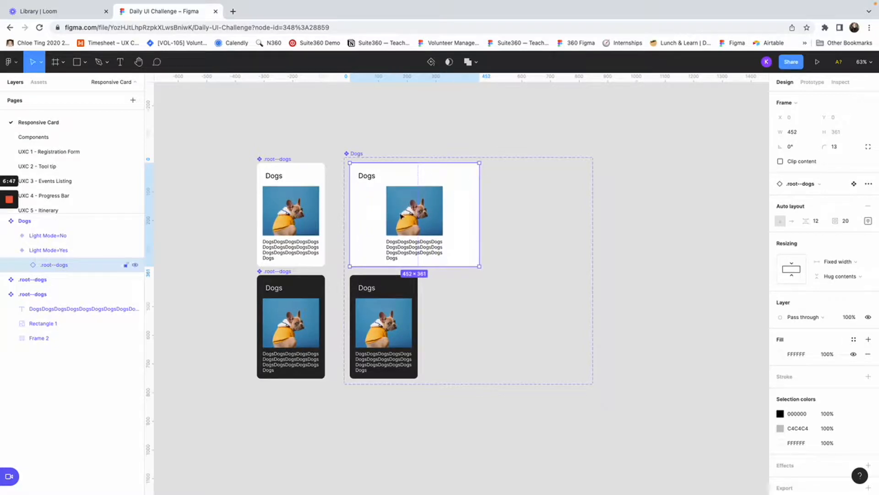
{"action": "double_click", "coordinate": [426, 207]}
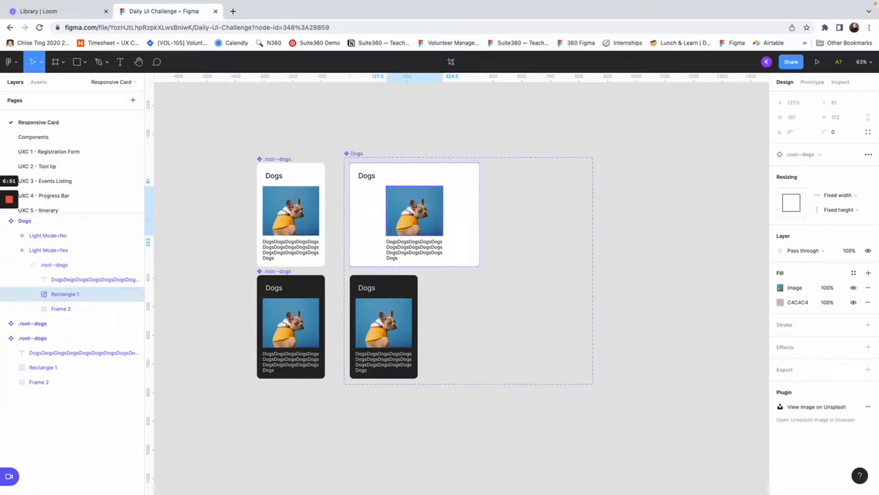
{"action": "left_click", "coordinate": [845, 198]}
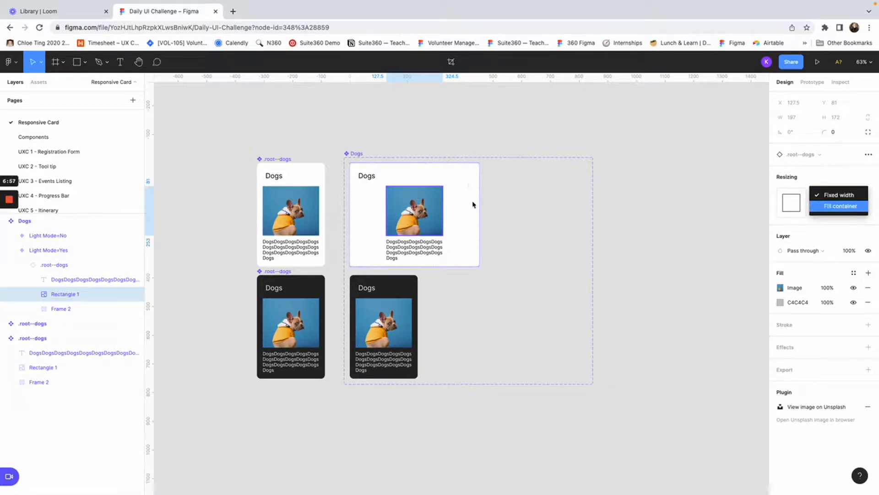
{"action": "left_click", "coordinate": [841, 205]}
Set the horizontal resizing of the description text in the light card variant to Fill container
{"action": "left_click", "coordinate": [426, 248]}
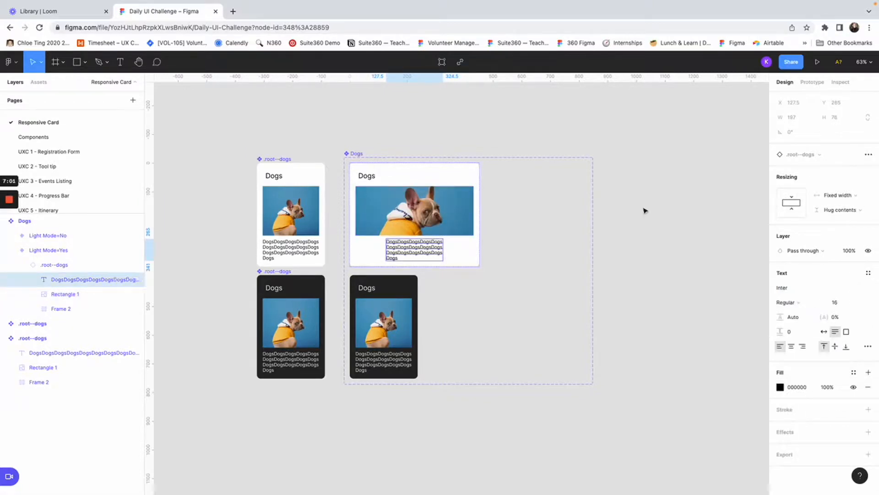
{"action": "left_click", "coordinate": [843, 196]}
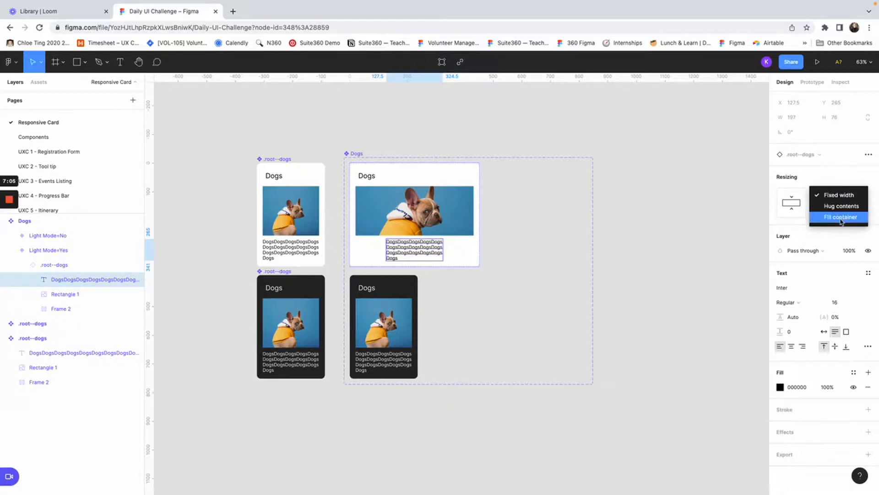
{"action": "left_click", "coordinate": [840, 217]}
{"action": "left_click", "coordinate": [637, 222]}
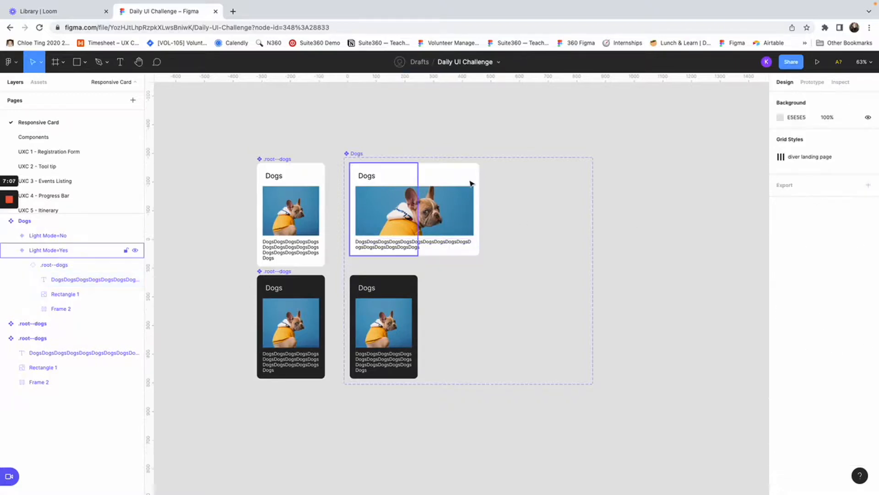
Narrow the .root--dogs instance in the light card variant to a width of 237
{"action": "double_click", "coordinate": [478, 179]}
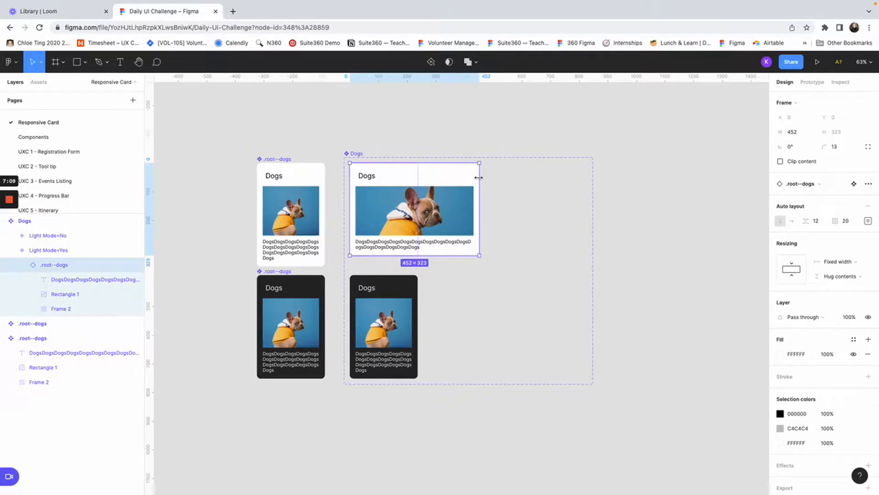
{"action": "left_click_drag", "start_coordinate": [479, 178], "coordinate": [418, 179]}
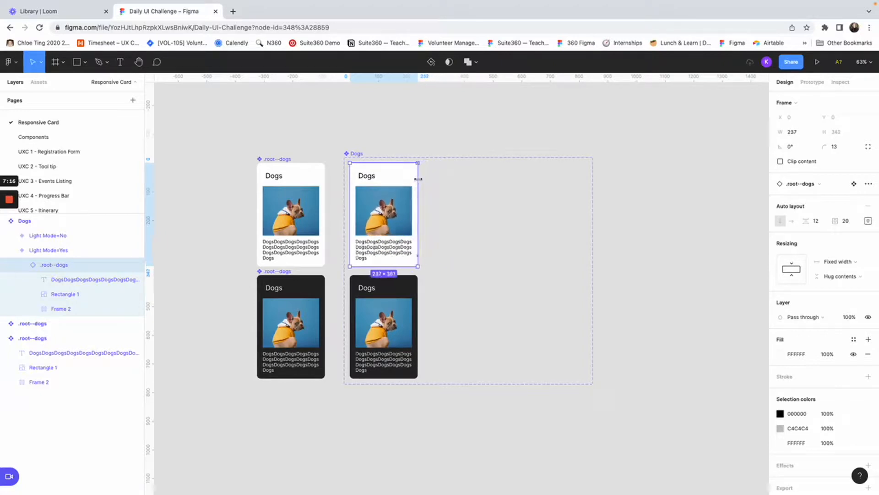
{"action": "left_click", "coordinate": [625, 219]}
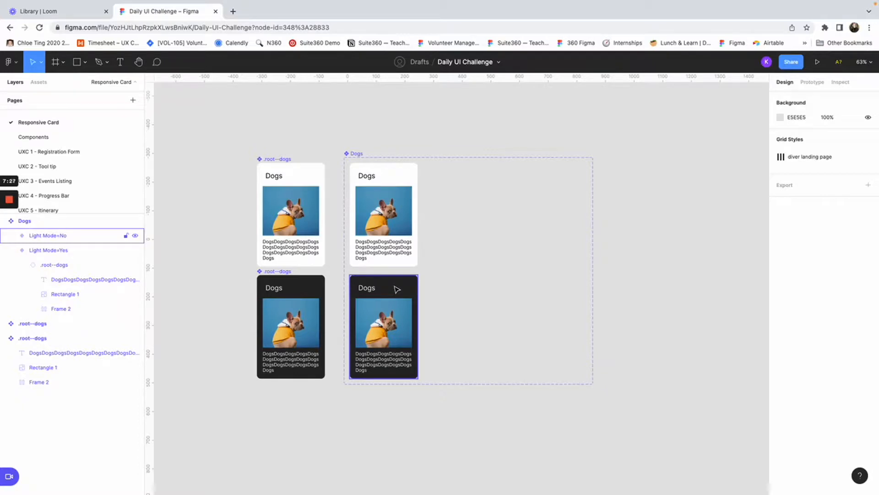
{"action": "left_click", "coordinate": [307, 291]}
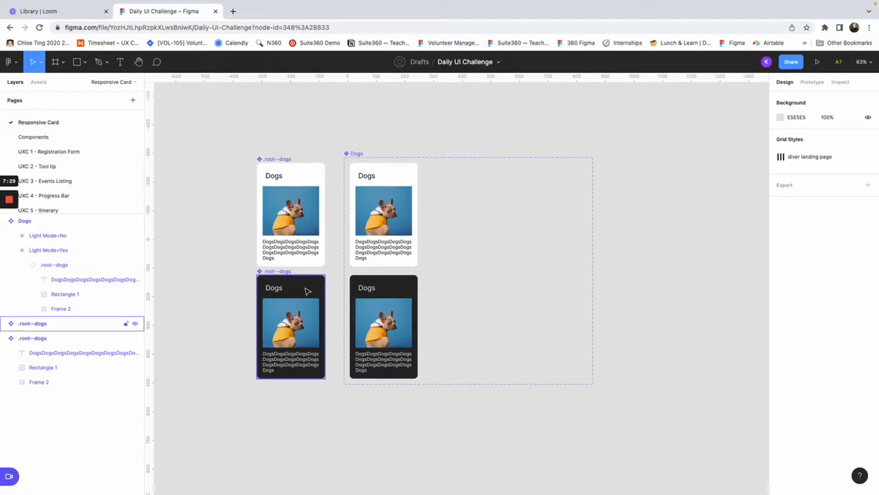
{"action": "left_click", "coordinate": [314, 254]}
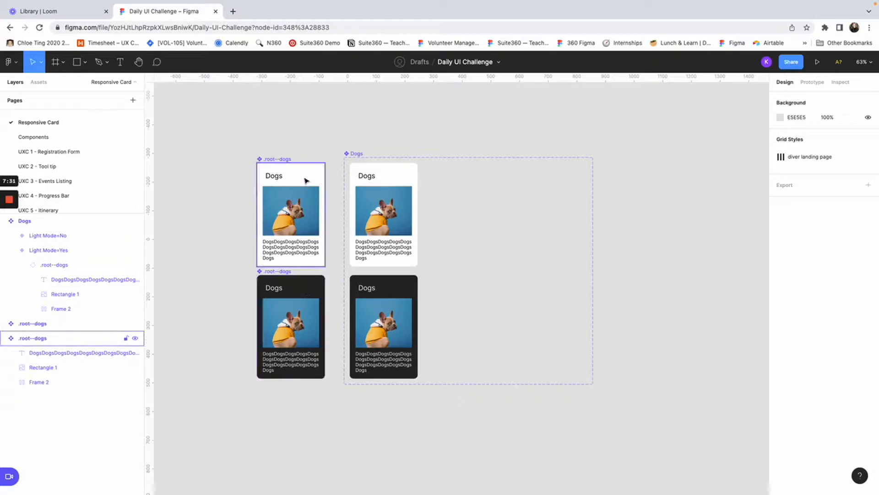
{"action": "left_click", "coordinate": [348, 265]}
{"action": "left_click", "coordinate": [383, 294]}
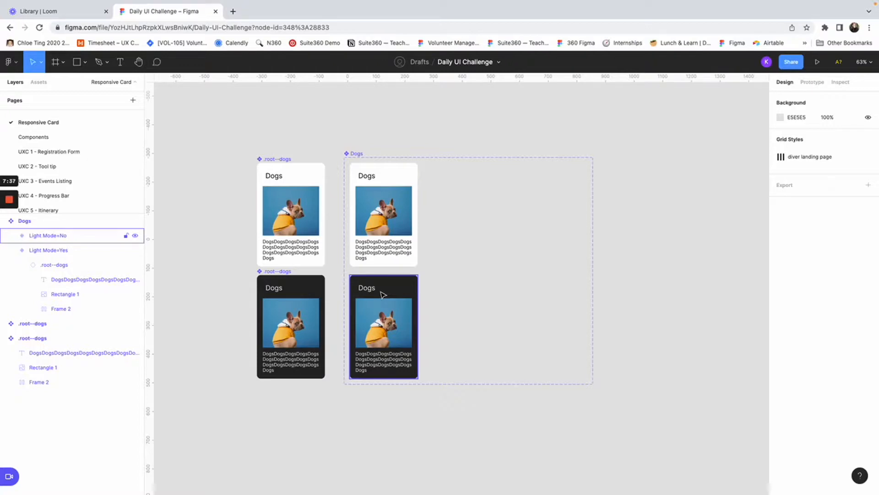
{"action": "left_click", "coordinate": [428, 267]}
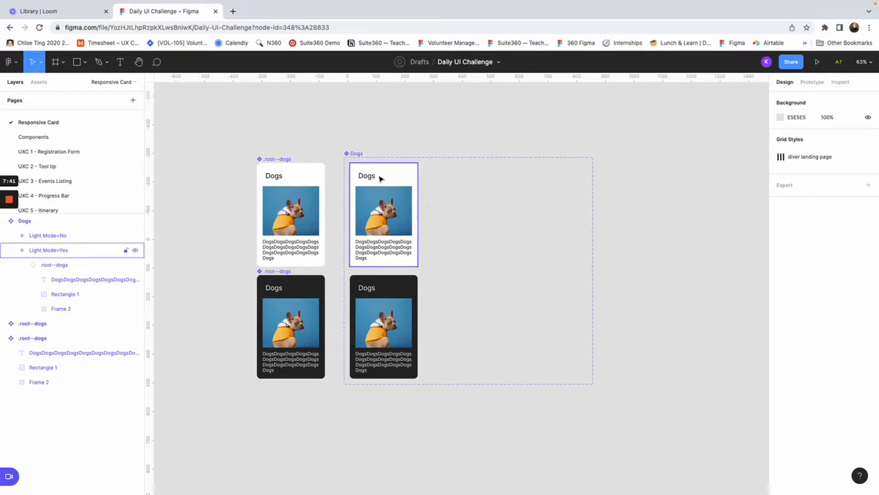
Set the dark variant's outer .root--dogs instance to Fill container horizontally, then try widening it to 400 and undo the widening
{"action": "left_click", "coordinate": [393, 300]}
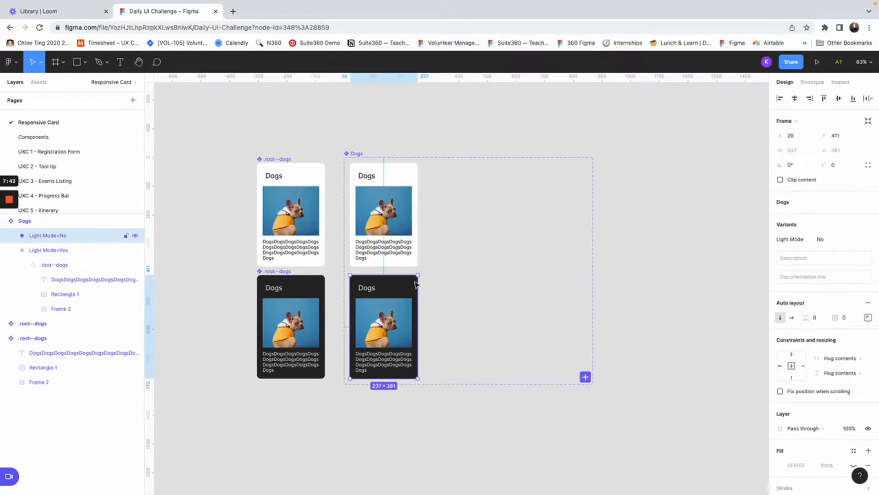
{"action": "double_click", "coordinate": [406, 290]}
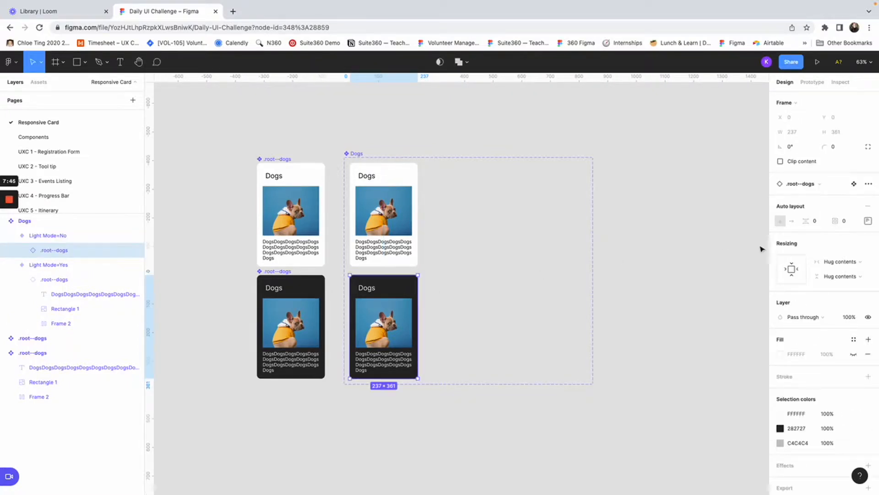
{"action": "left_click", "coordinate": [842, 262]}
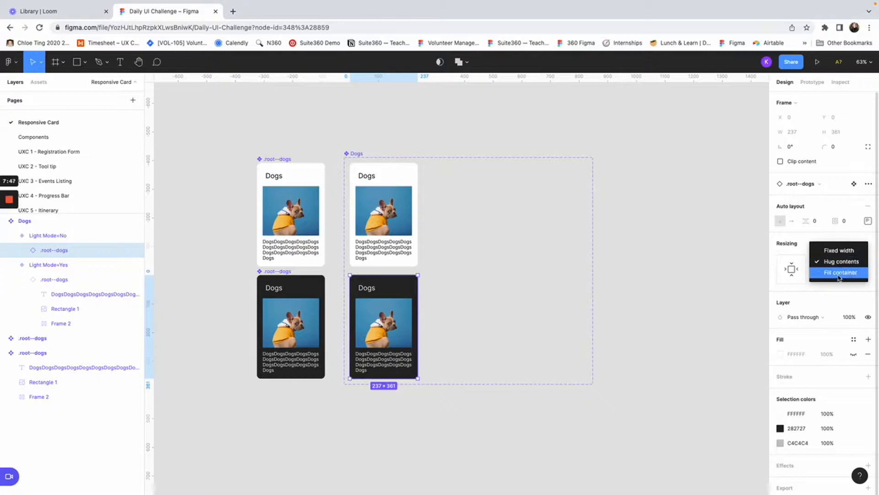
{"action": "left_click", "coordinate": [839, 273]}
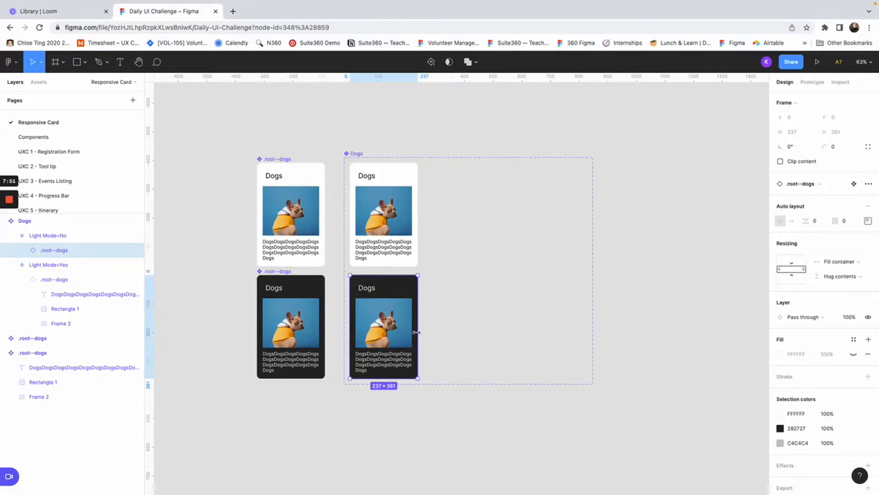
{"action": "left_click_drag", "start_coordinate": [419, 333], "coordinate": [464, 331]}
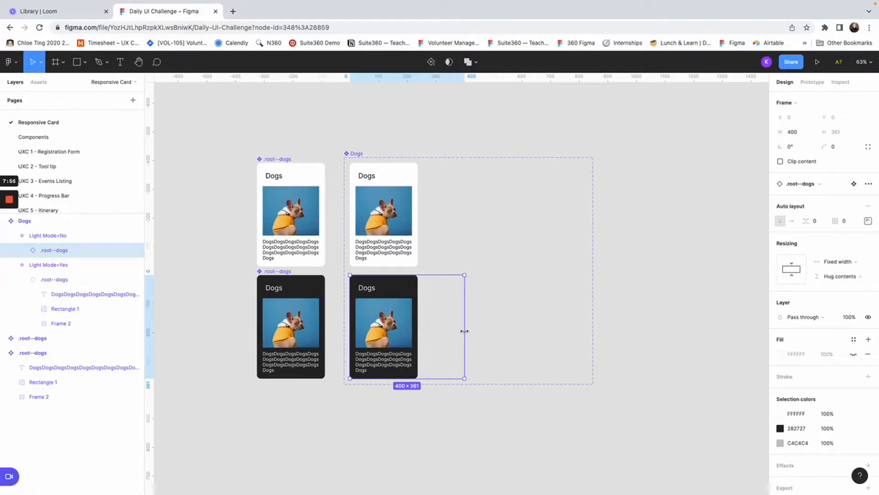
{"action": "key", "text": "ctrl+z"}
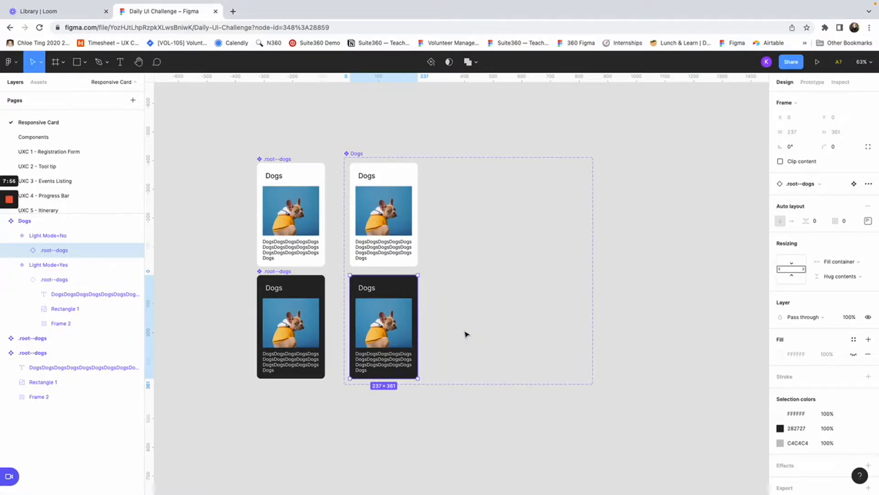
Set the dark variant's innermost .root--dogs instance to Fill container horizontally and widen the variant to 425
{"action": "double_click", "coordinate": [398, 293]}
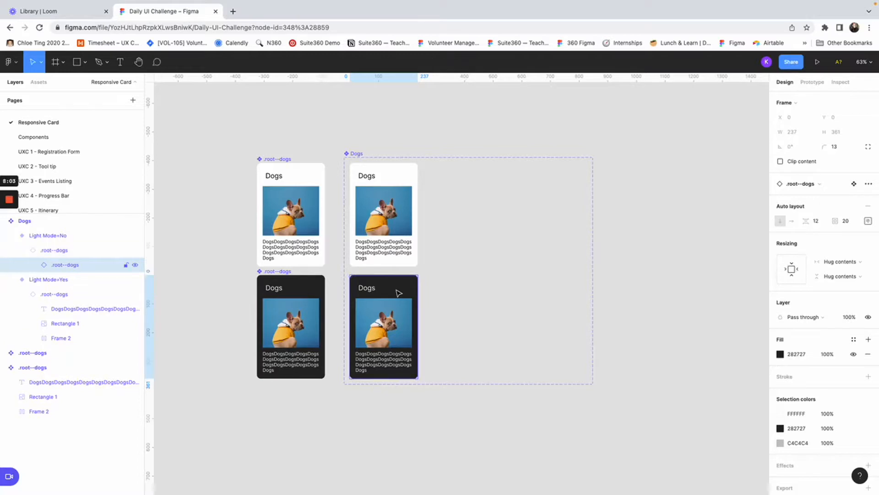
{"action": "left_click", "coordinate": [842, 262]}
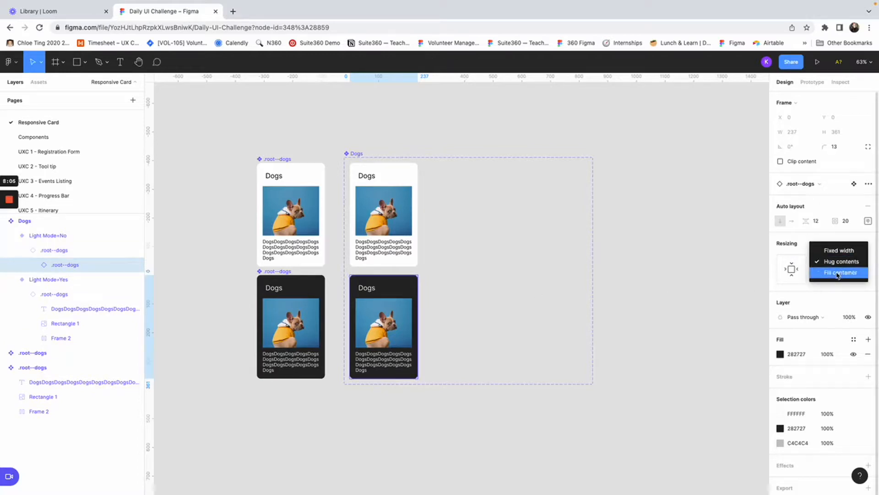
{"action": "left_click", "coordinate": [838, 273]}
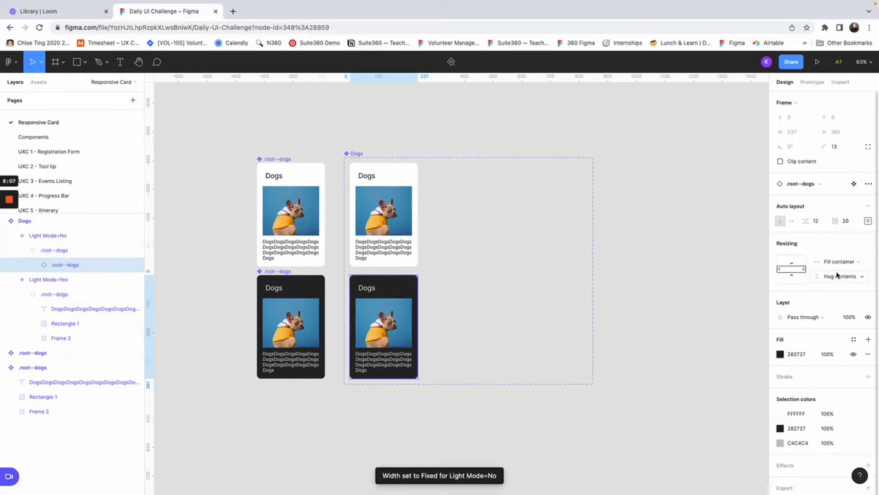
{"action": "left_click", "coordinate": [423, 335]}
{"action": "left_click", "coordinate": [415, 330]}
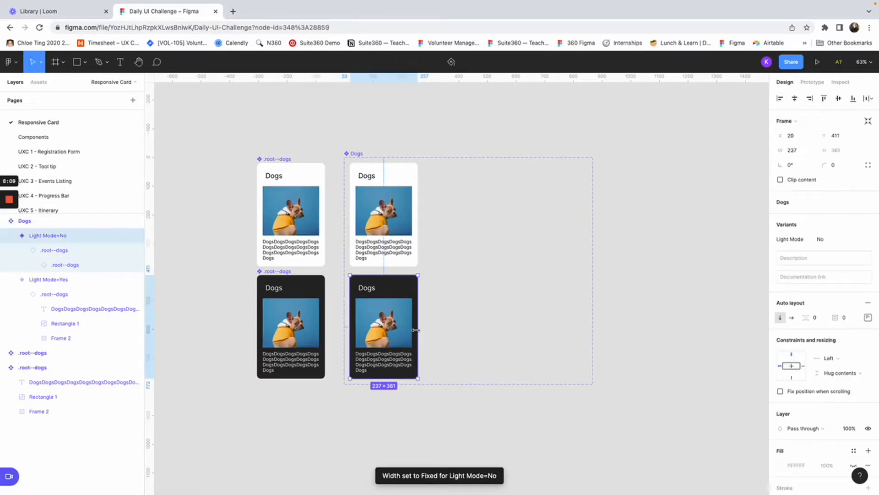
{"action": "left_click_drag", "start_coordinate": [420, 330], "coordinate": [472, 330]}
Set the horizontal resizing of the dog image in the dark card variant to Fill container
{"action": "left_click", "coordinate": [424, 326]}
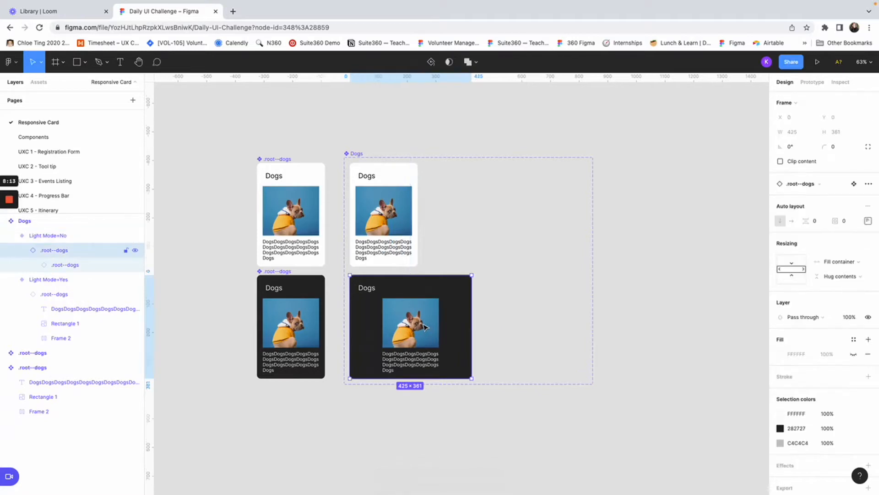
{"action": "left_click", "coordinate": [424, 326]}
{"action": "double_click", "coordinate": [425, 327]}
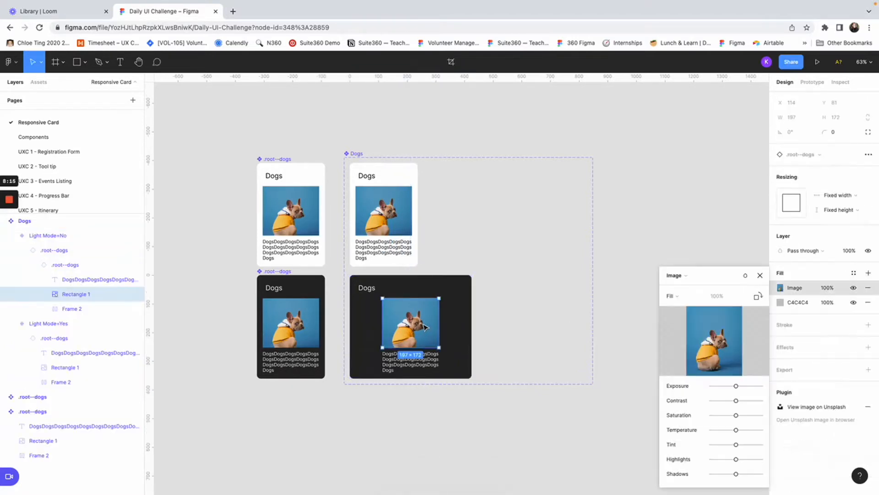
{"action": "left_click", "coordinate": [761, 276]}
{"action": "left_click", "coordinate": [847, 197]}
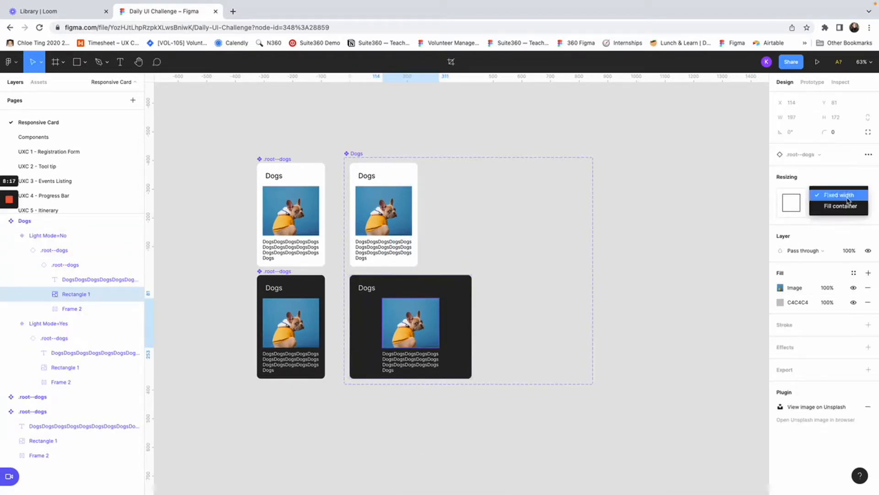
{"action": "left_click", "coordinate": [847, 205]}
Set the horizontal resizing of the body text in the dark card variant to Fill container
{"action": "left_click", "coordinate": [421, 361]}
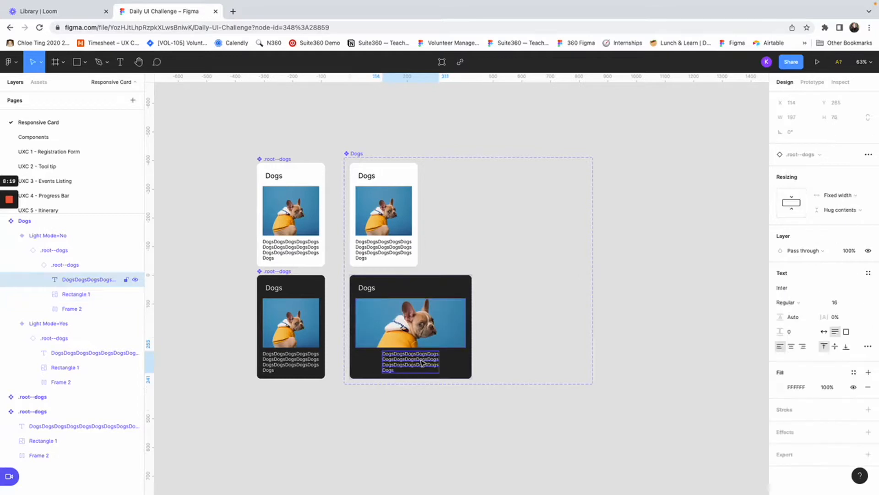
{"action": "left_click", "coordinate": [837, 195]}
{"action": "left_click", "coordinate": [839, 217]}
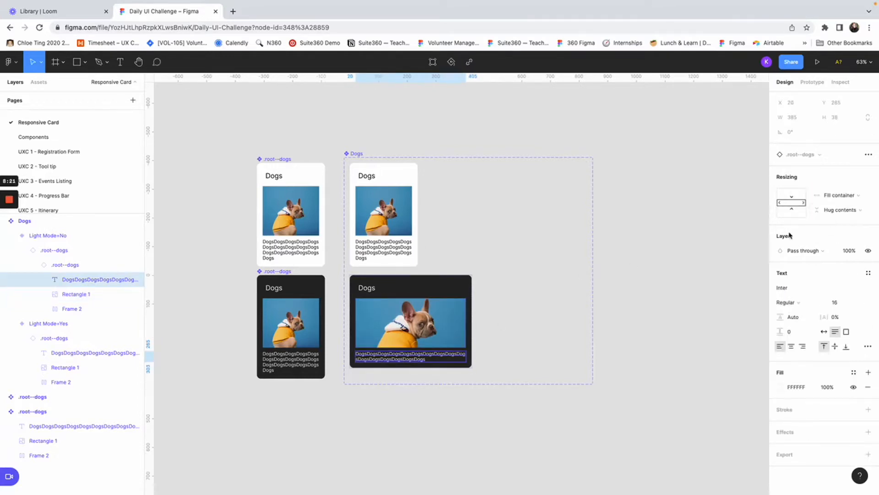
Narrow the dark Light Mode=No variant of the Dogs component to a width of about 245
{"action": "left_click", "coordinate": [463, 400]}
{"action": "left_click", "coordinate": [454, 314]}
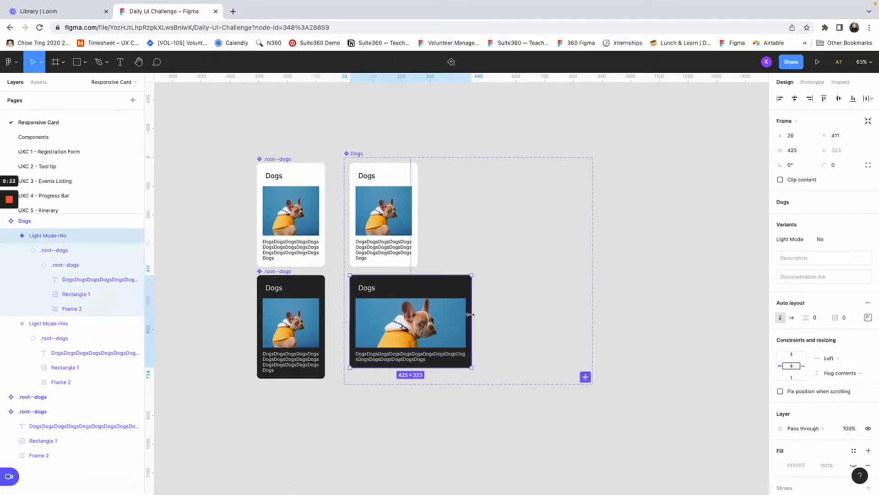
{"action": "left_click_drag", "start_coordinate": [470, 314], "coordinate": [418, 308]}
{"action": "left_click", "coordinate": [312, 418]}
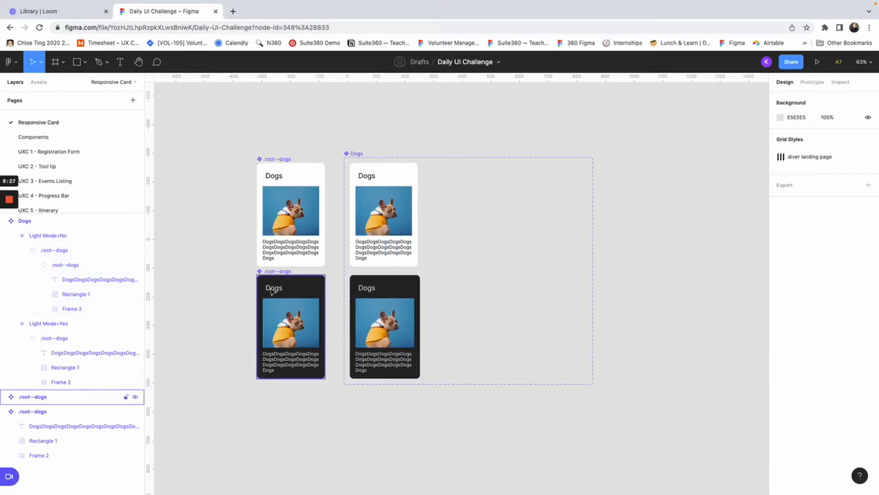
Search the assets for "dogs" and place a Dogs instance on the empty canvas to the right of the component set
{"action": "left_click", "coordinate": [39, 82]}
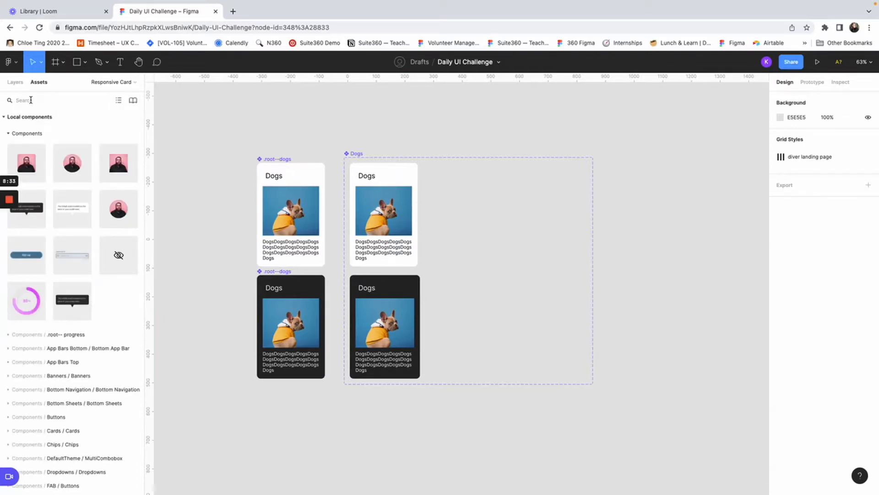
{"action": "type", "text": "dogs"}
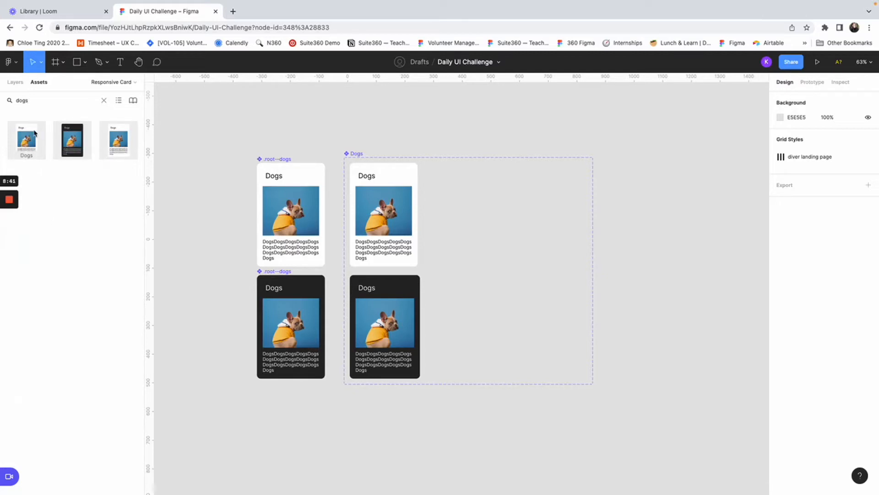
{"action": "left_click_drag", "start_coordinate": [23, 140], "coordinate": [639, 206]}
{"action": "scroll", "coordinate": [641, 209], "scroll_direction": "right", "scroll_amount": 5}
{"action": "scroll", "coordinate": [639, 207], "scroll_direction": "right", "scroll_amount": 5}
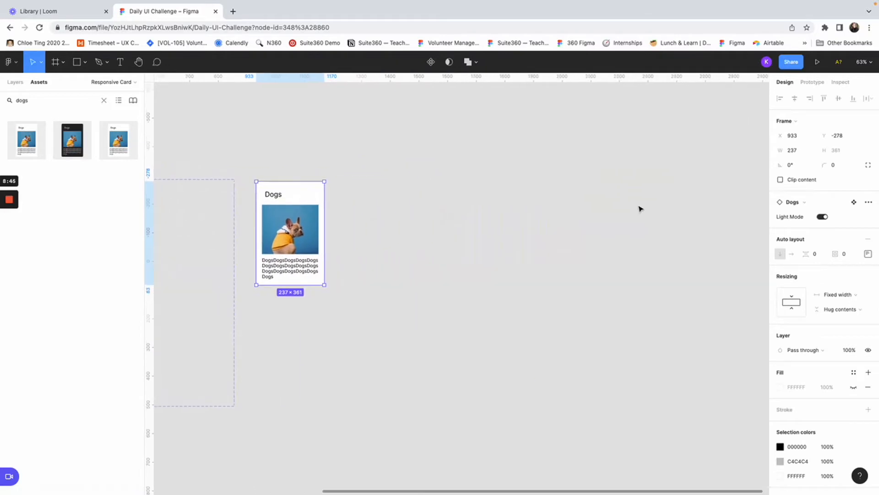
{"action": "left_click_drag", "start_coordinate": [275, 225], "coordinate": [457, 226]}
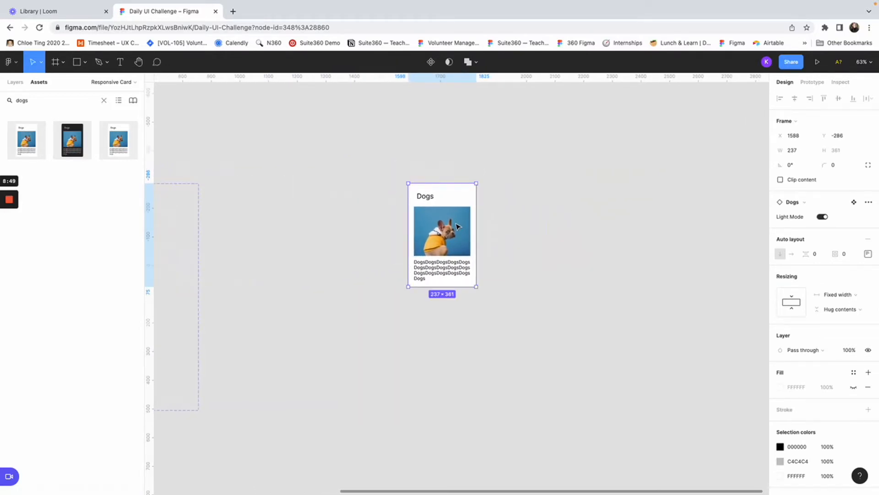
Duplicate the Dogs instance five times at a 270 horizontal offset to form an evenly spaced row of six cards
{"action": "key", "text": "ctrl+d"}
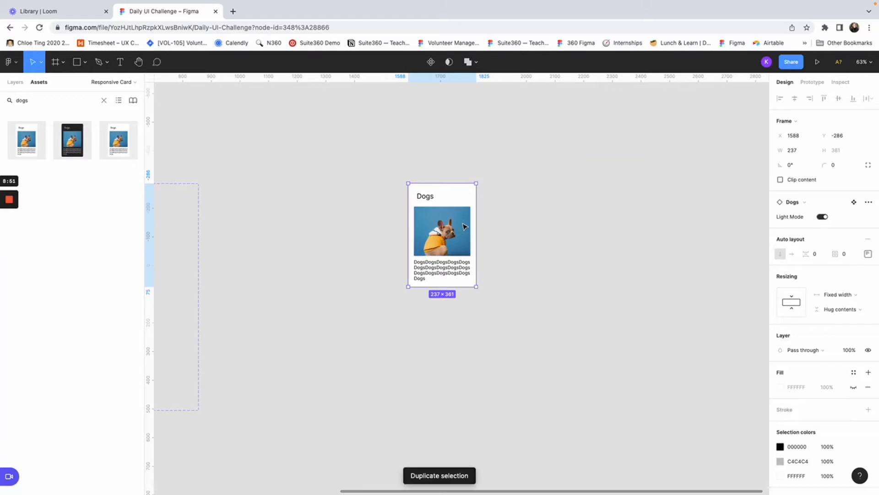
{"action": "left_click_drag", "start_coordinate": [457, 226], "coordinate": [534, 226]}
{"action": "key", "text": "ctrl+d"}
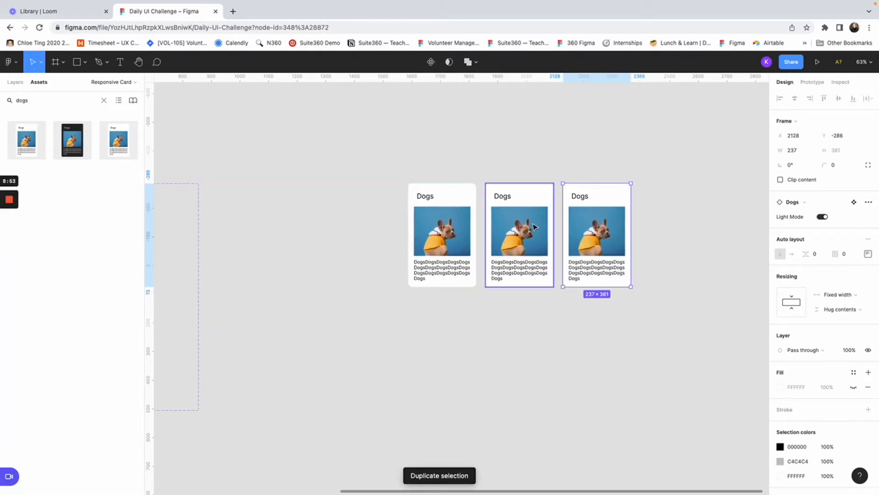
{"action": "key", "text": "ctrl+d"}
{"action": "key", "text": "ctrl+d"}
{"action": "key", "text": "ctrl+d"}
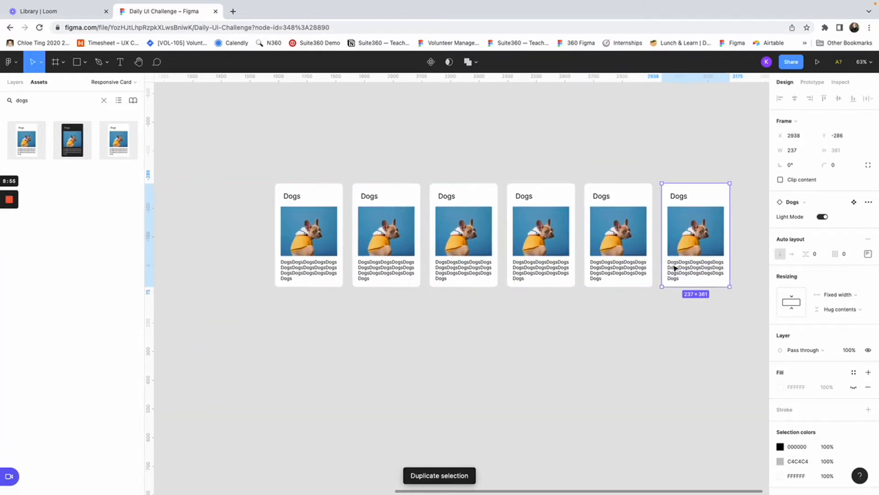
{"action": "scroll", "coordinate": [431, 384], "scroll_direction": "right", "scroll_amount": 2}
{"action": "left_click", "coordinate": [430, 384]}
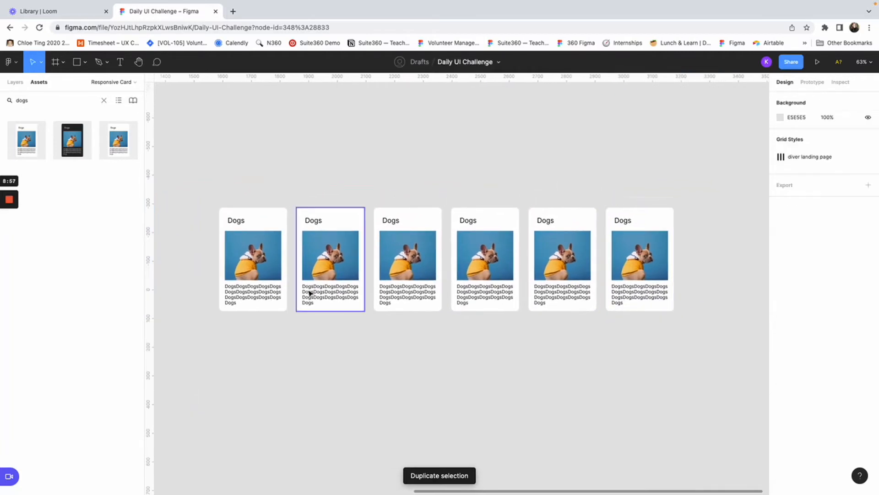
Turn off Light Mode on the first, fourth and sixth cards in the row
{"action": "left_click", "coordinate": [267, 260]}
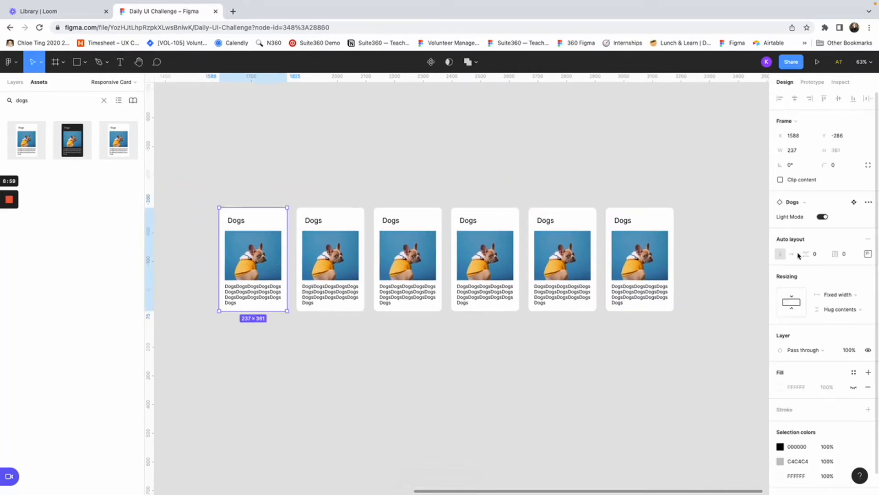
{"action": "left_click", "coordinate": [822, 217]}
{"action": "left_click", "coordinate": [502, 284]}
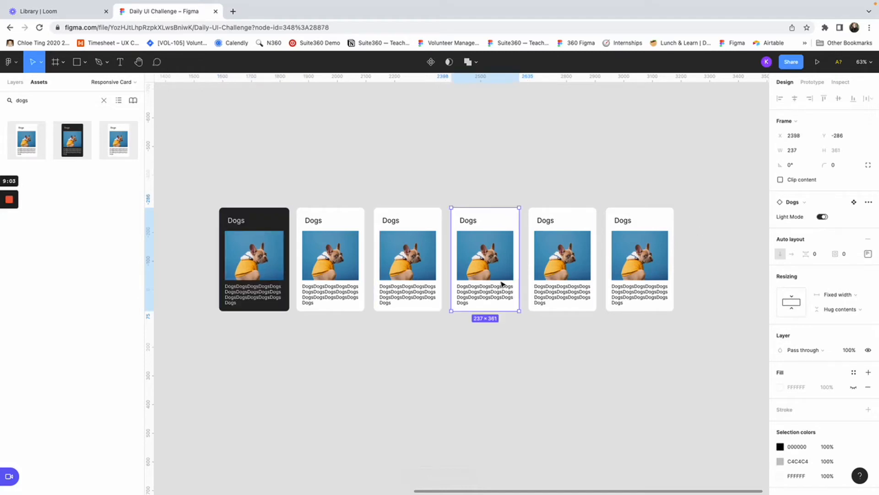
{"action": "left_click", "coordinate": [823, 218]}
{"action": "left_click", "coordinate": [643, 287]}
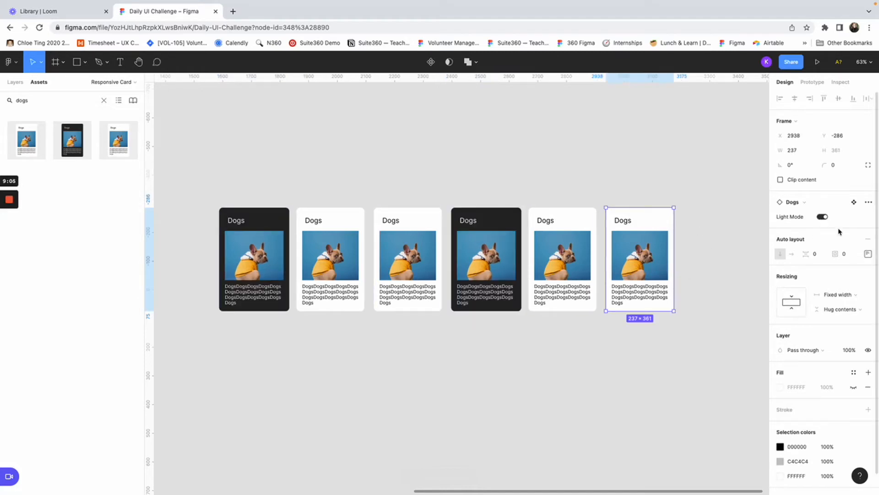
{"action": "left_click", "coordinate": [821, 218]}
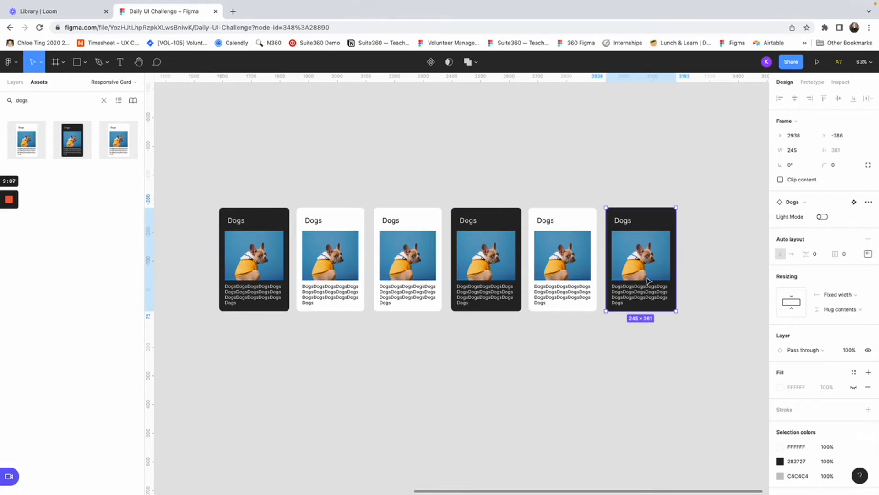